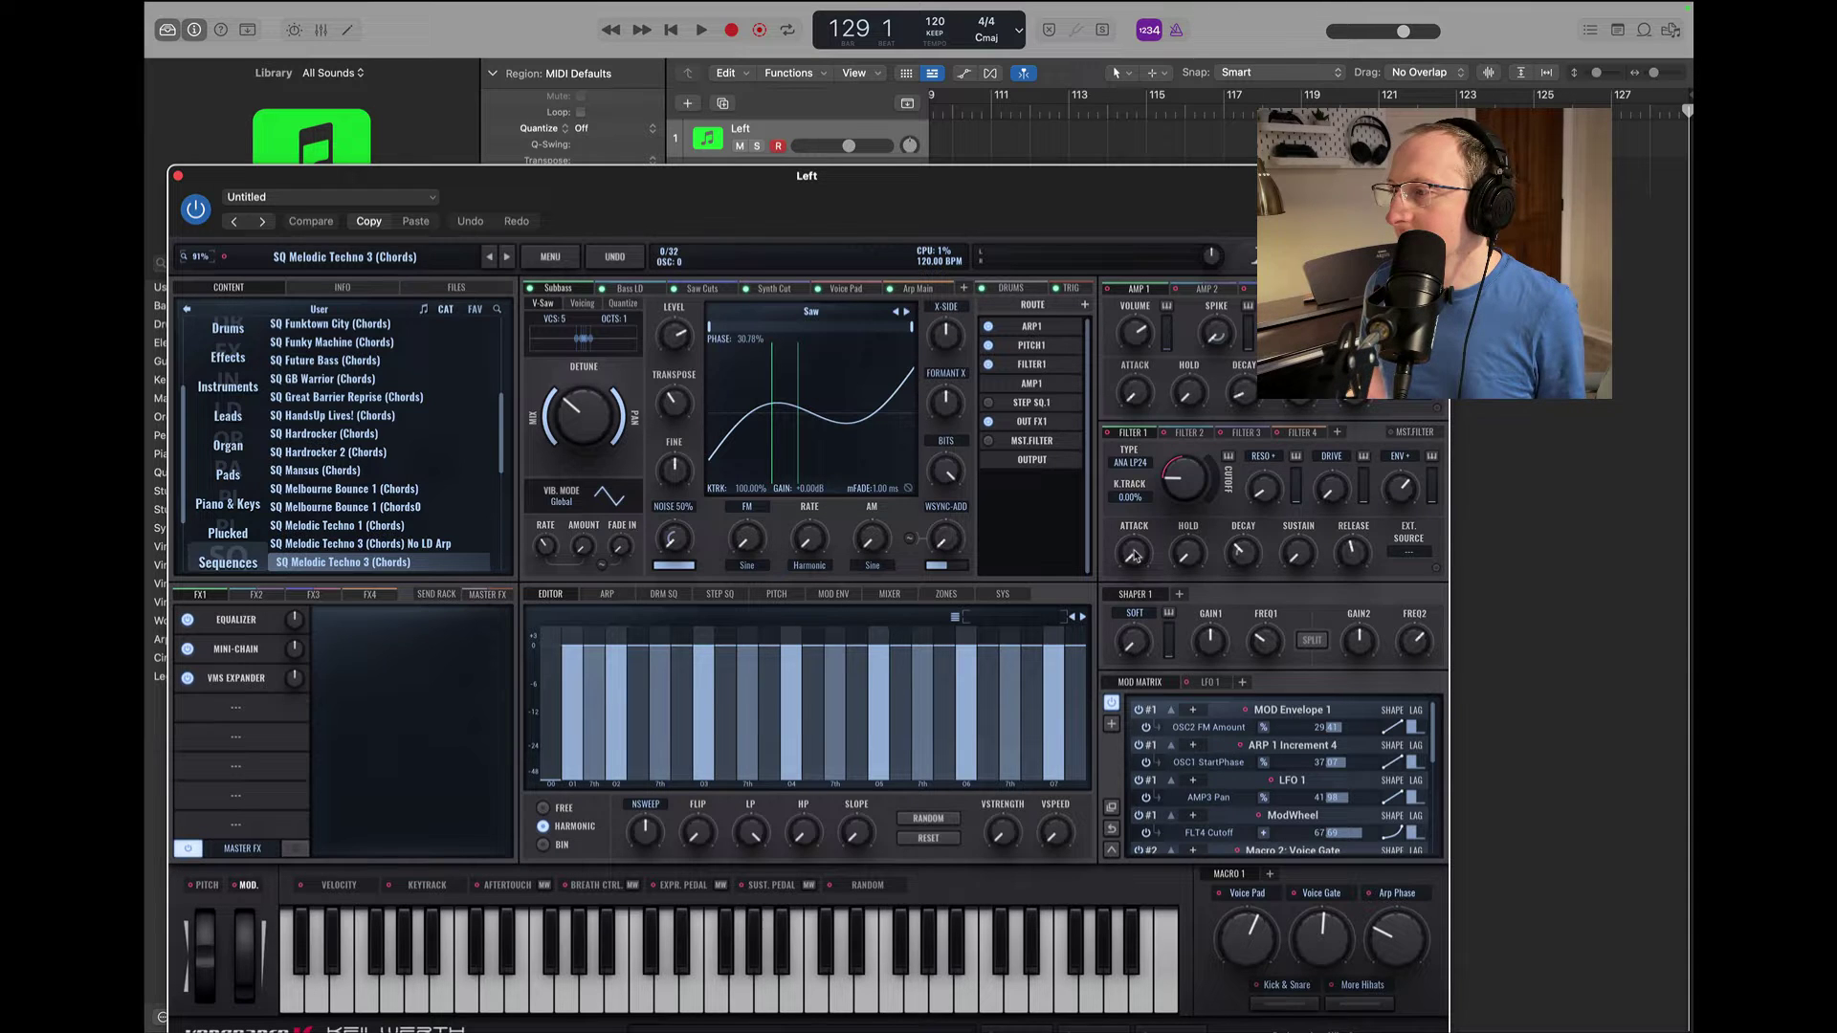
# - Show VPS Avenger's SYS page and review the All Arp Sync Trigger options, keeping FirstNote
pyautogui.click(993, 595)
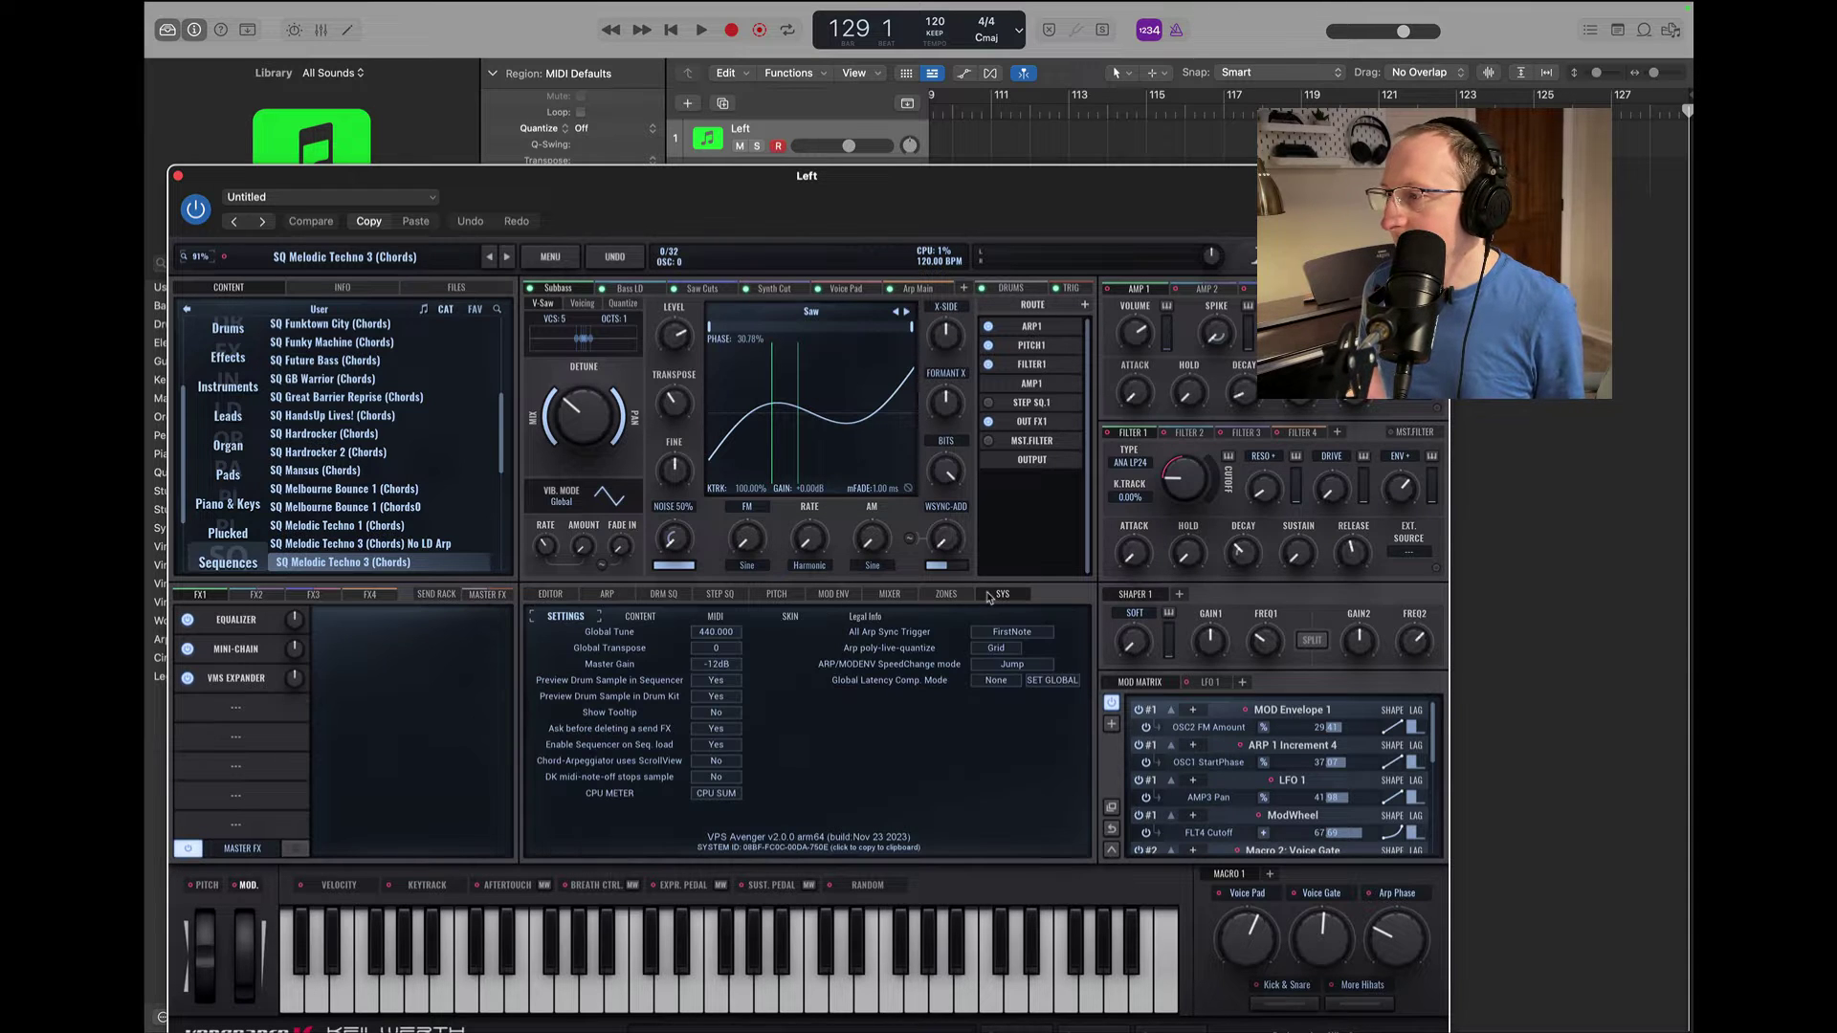
pyautogui.click(1036, 634)
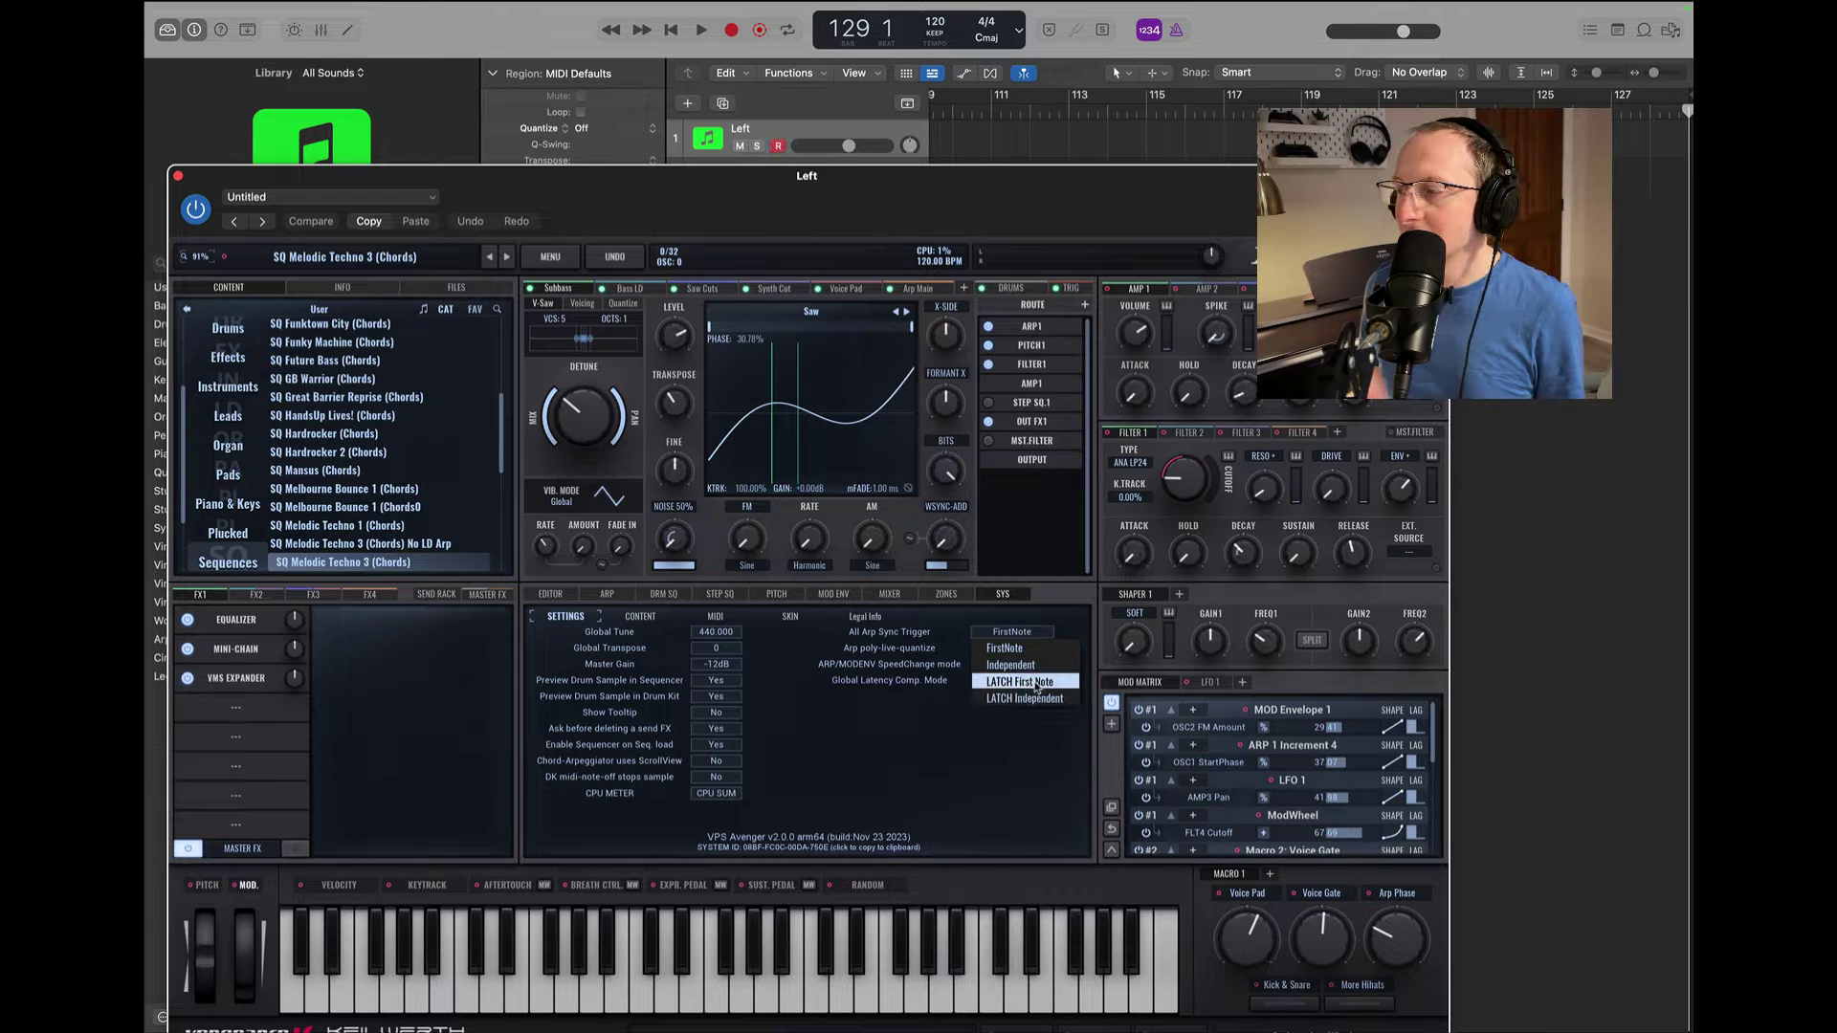
pyautogui.click(1013, 738)
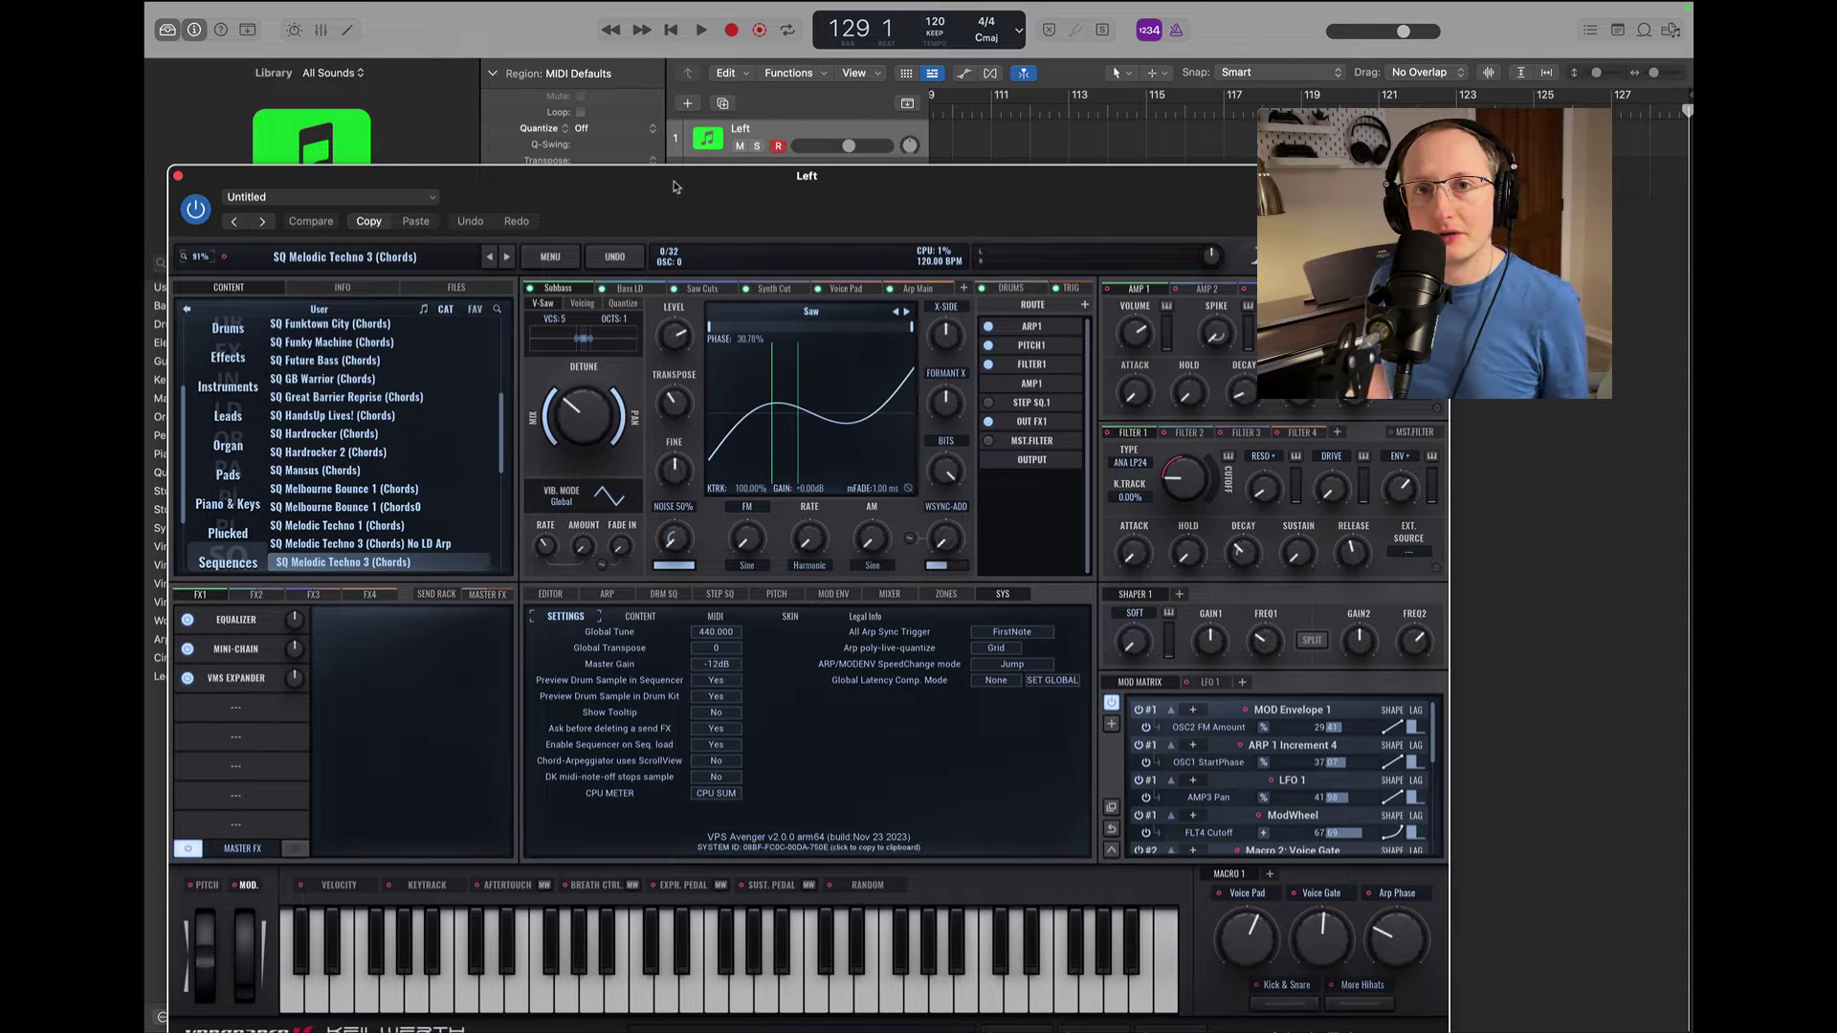
# - Return to the Logic arrange window and review AutoHold's preset list without changing it
pyautogui.click(812, 103)
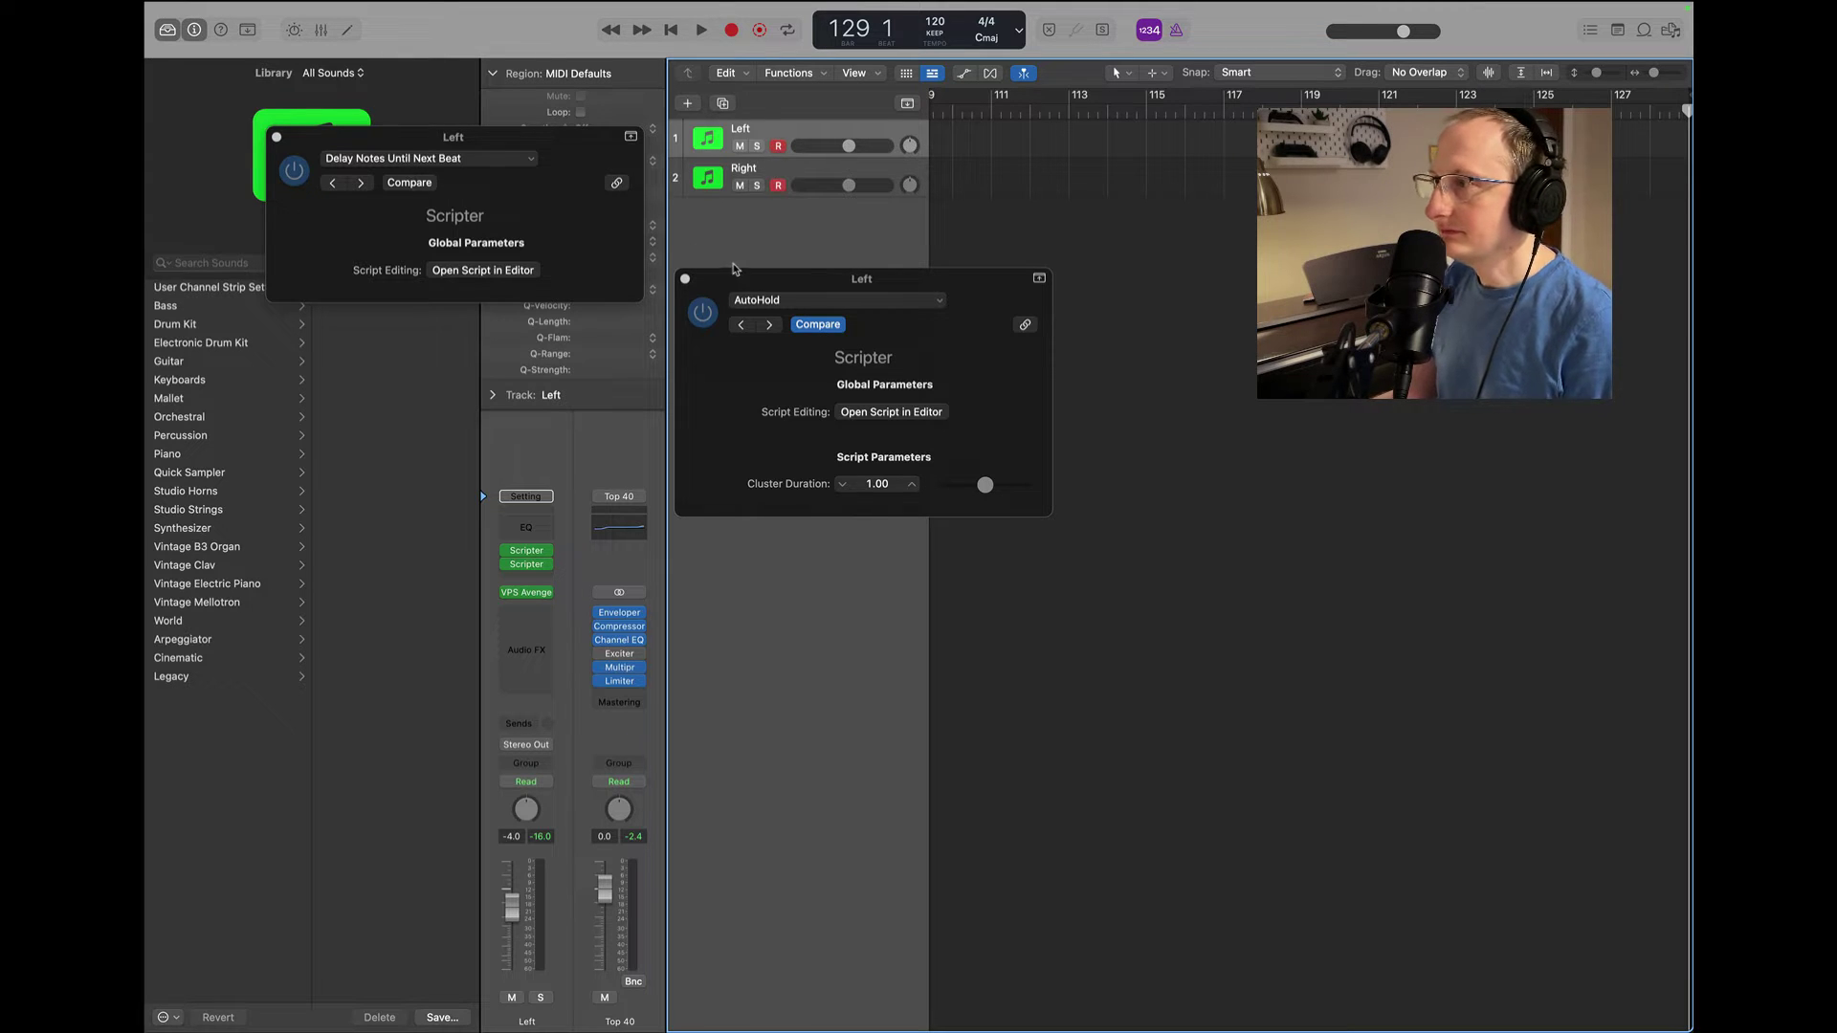
pyautogui.click(859, 301)
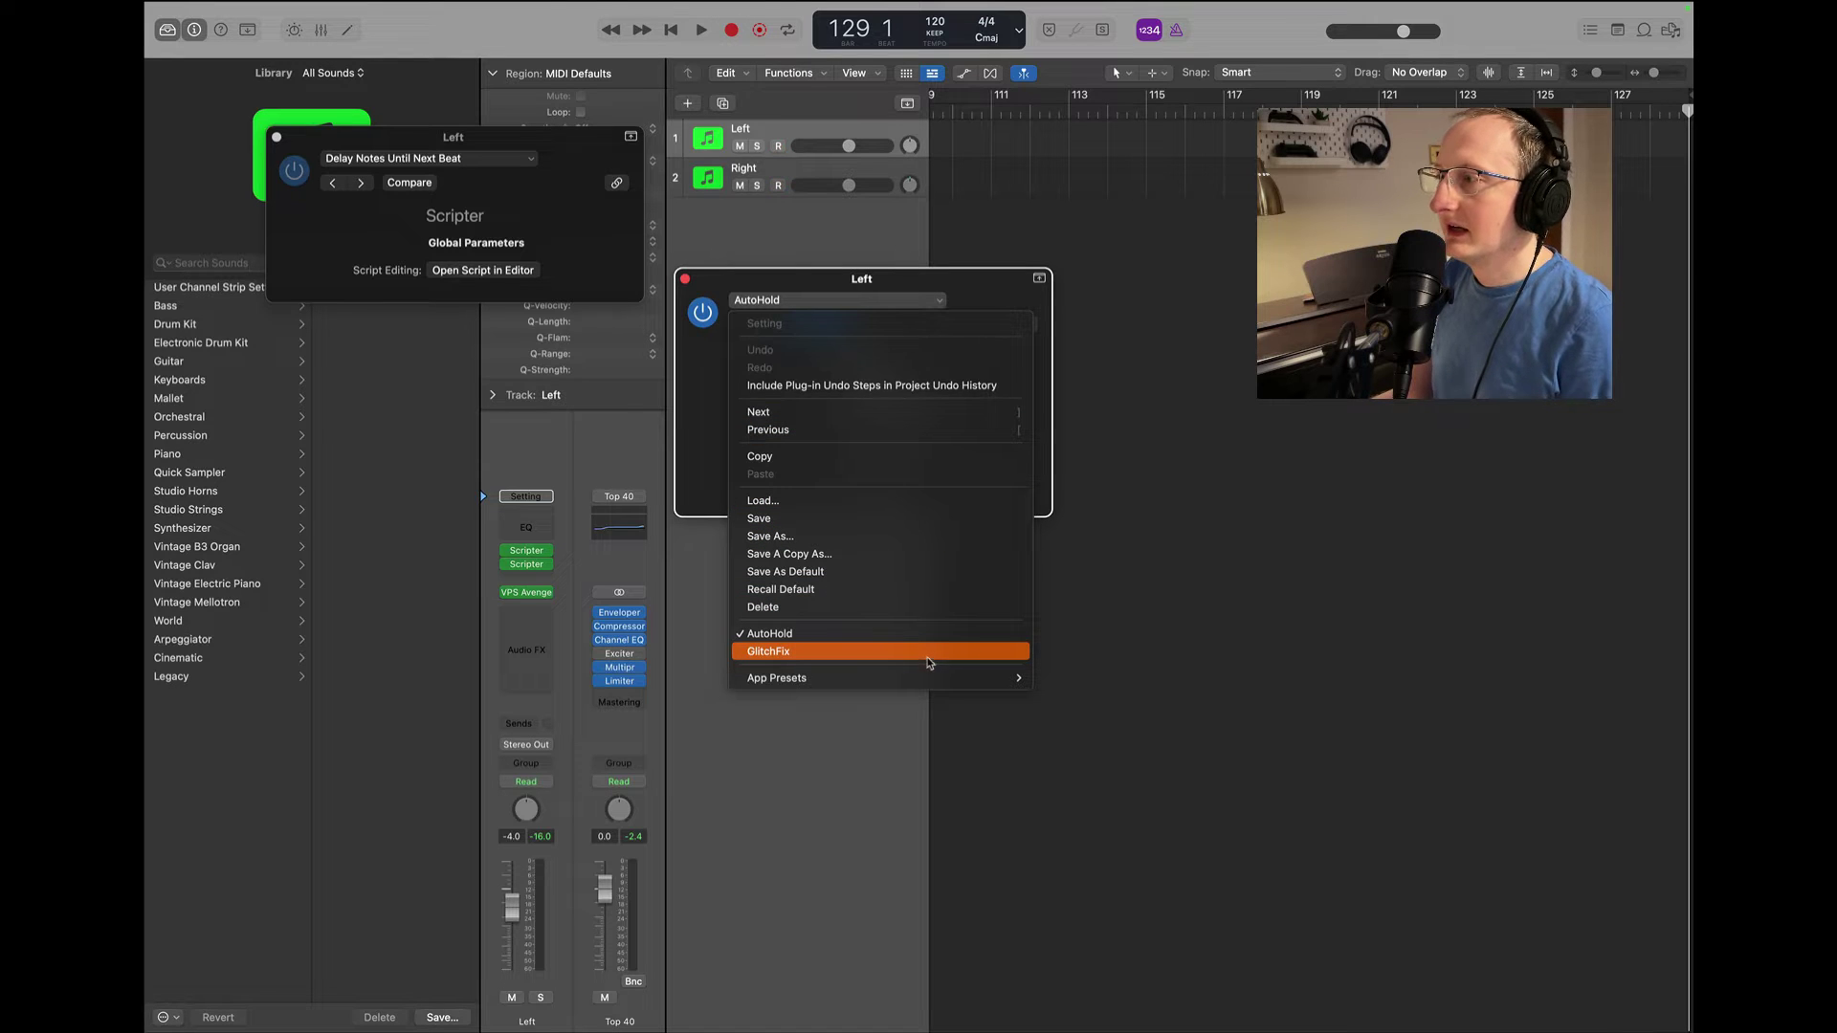
pyautogui.click(980, 288)
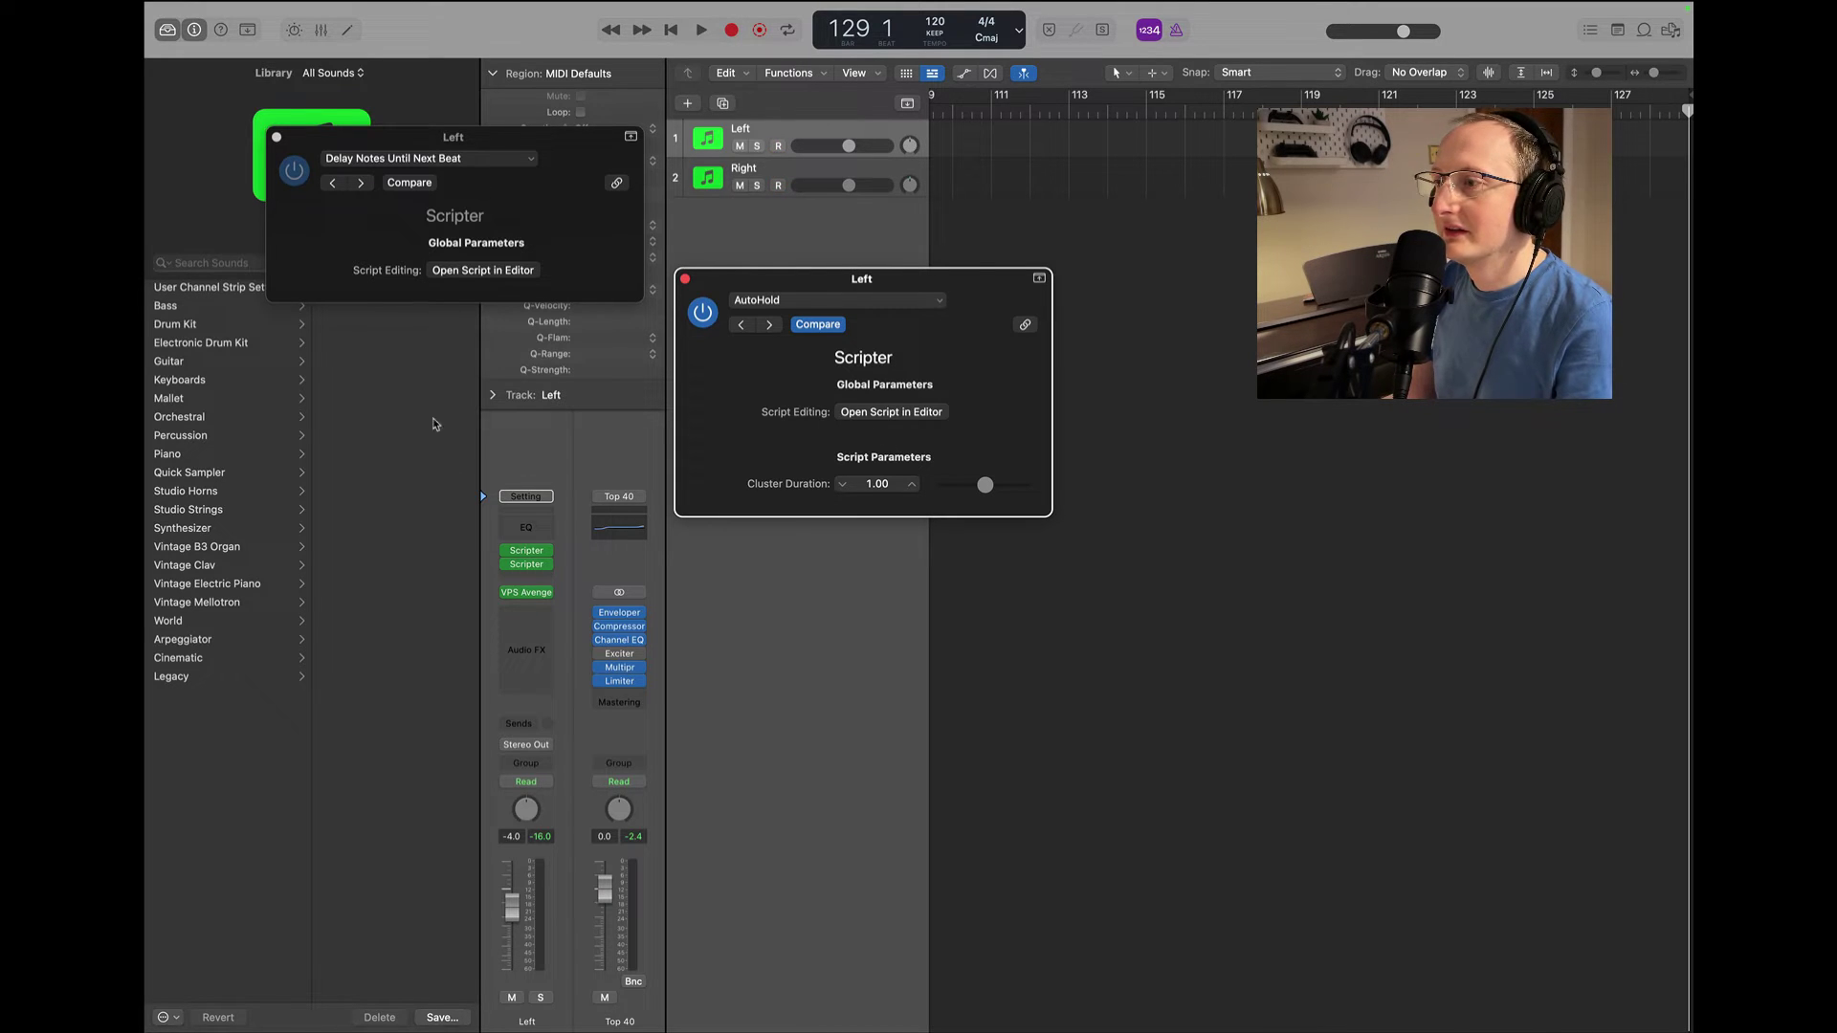
# - Bring the Delay Notes Scripter forward and check its preset list, leaving it unchanged
pyautogui.click(407, 191)
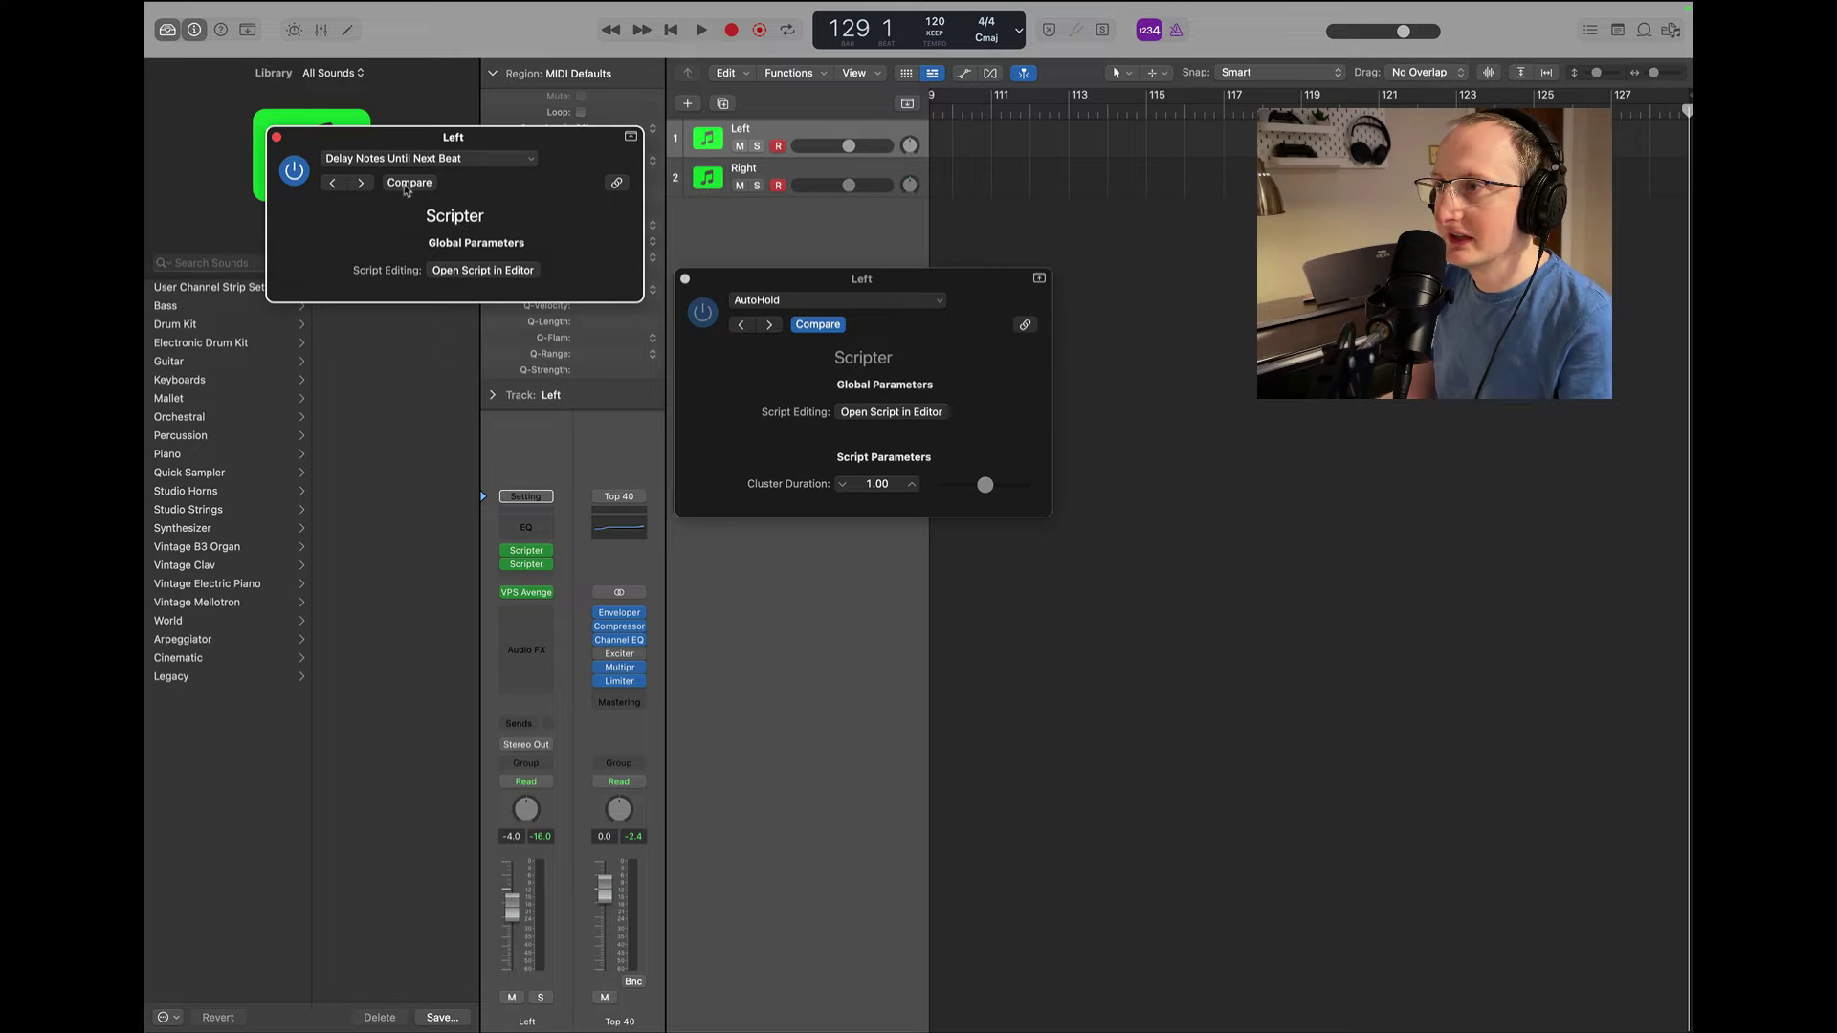
pyautogui.click(411, 159)
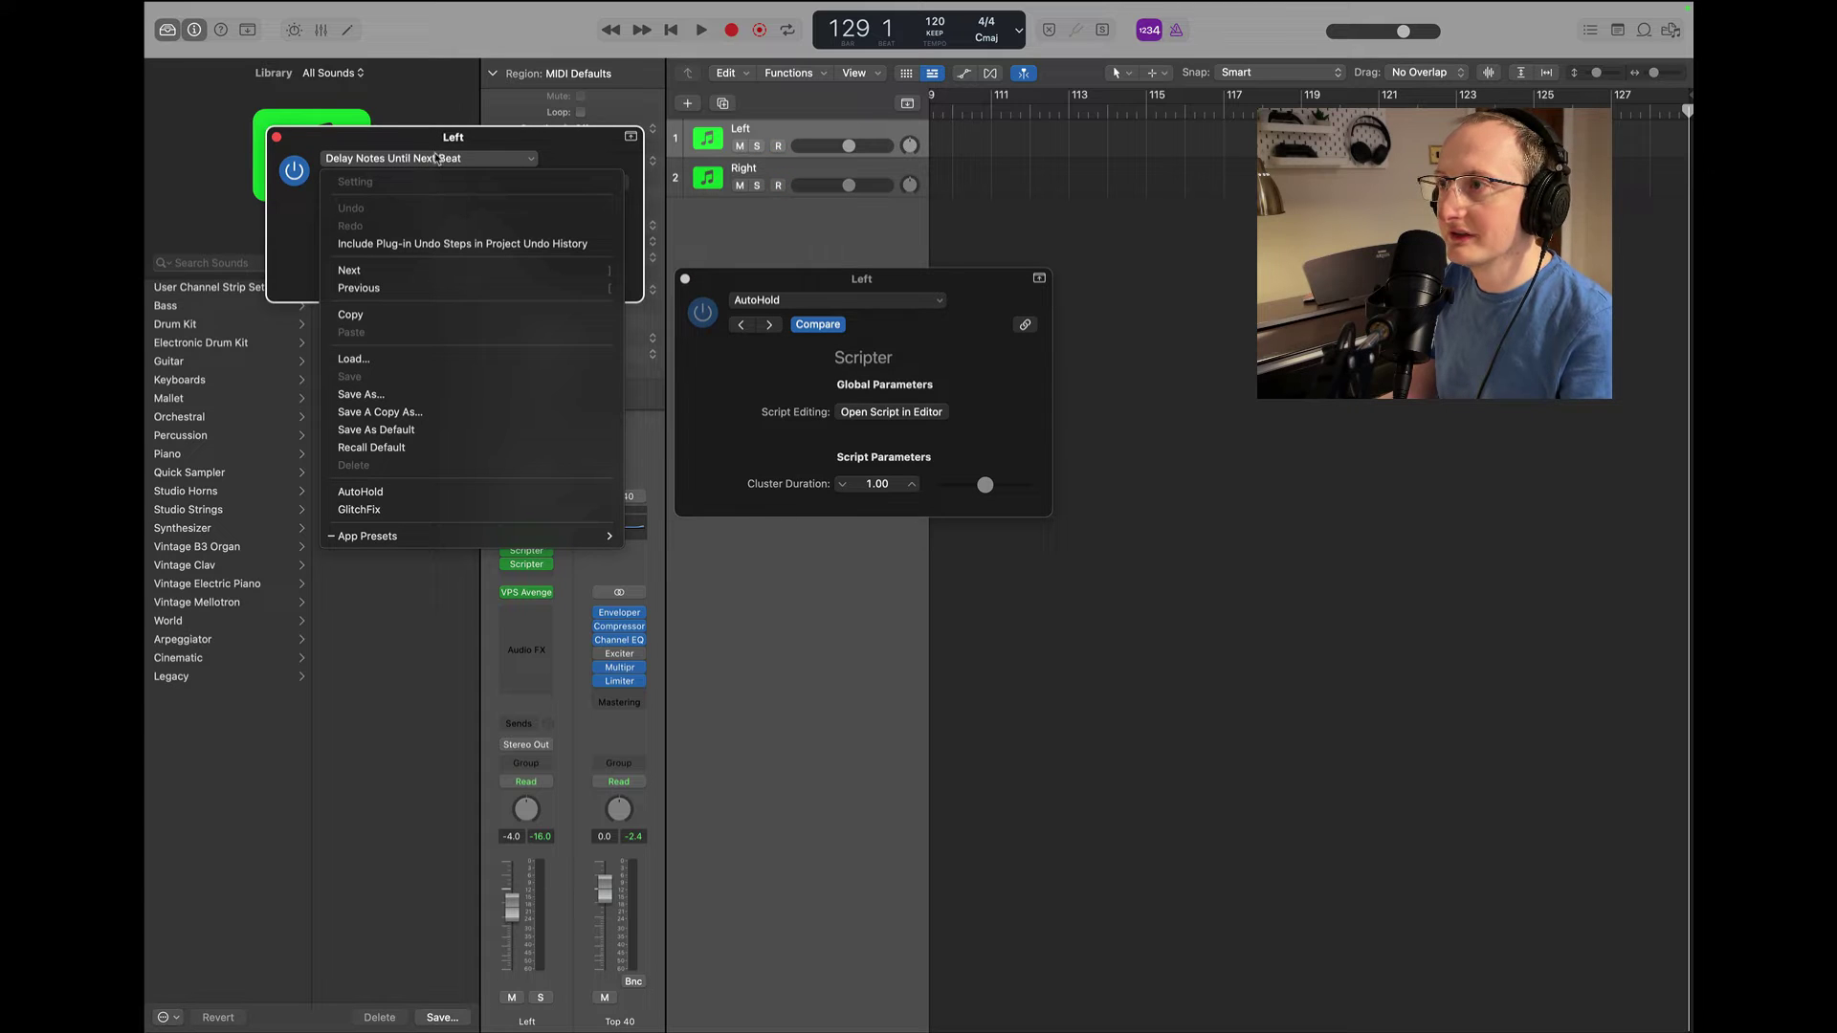
pyautogui.click(489, 142)
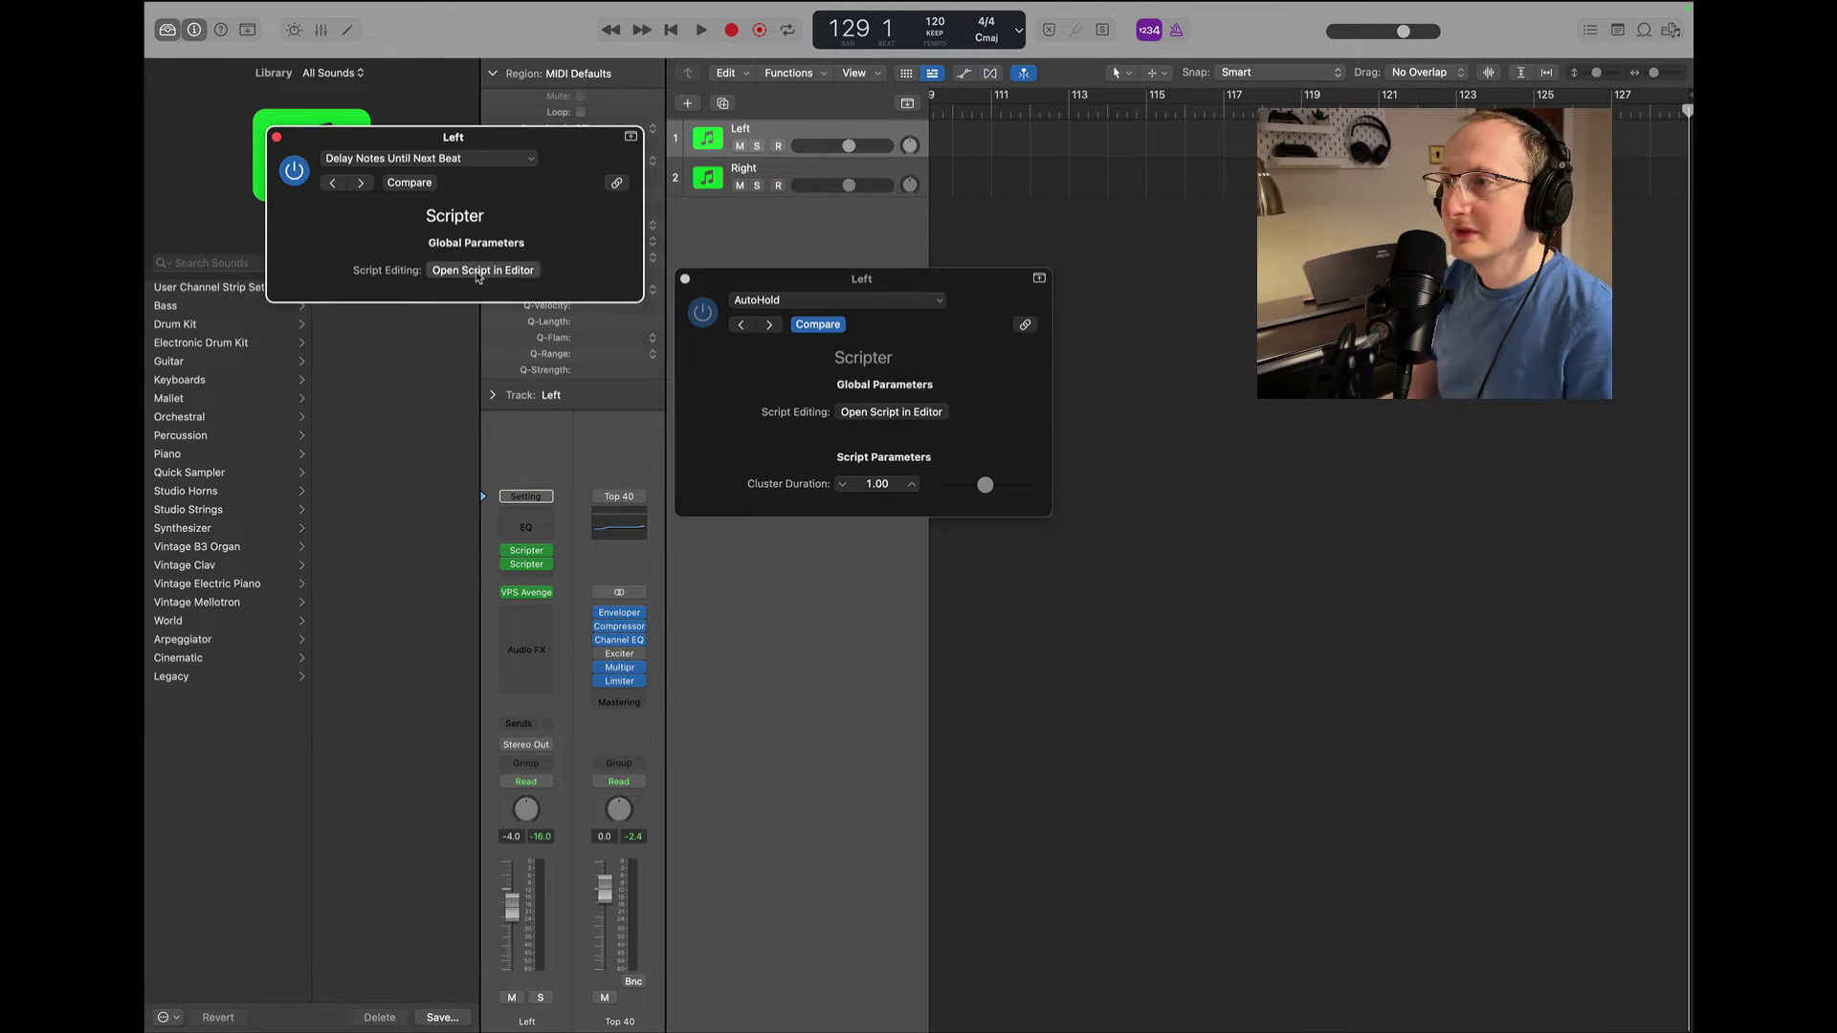
# - Show the Delay Notes Until Next Beat code in the Script Editor, moved aside to reveal the mixer
pyautogui.click(477, 271)
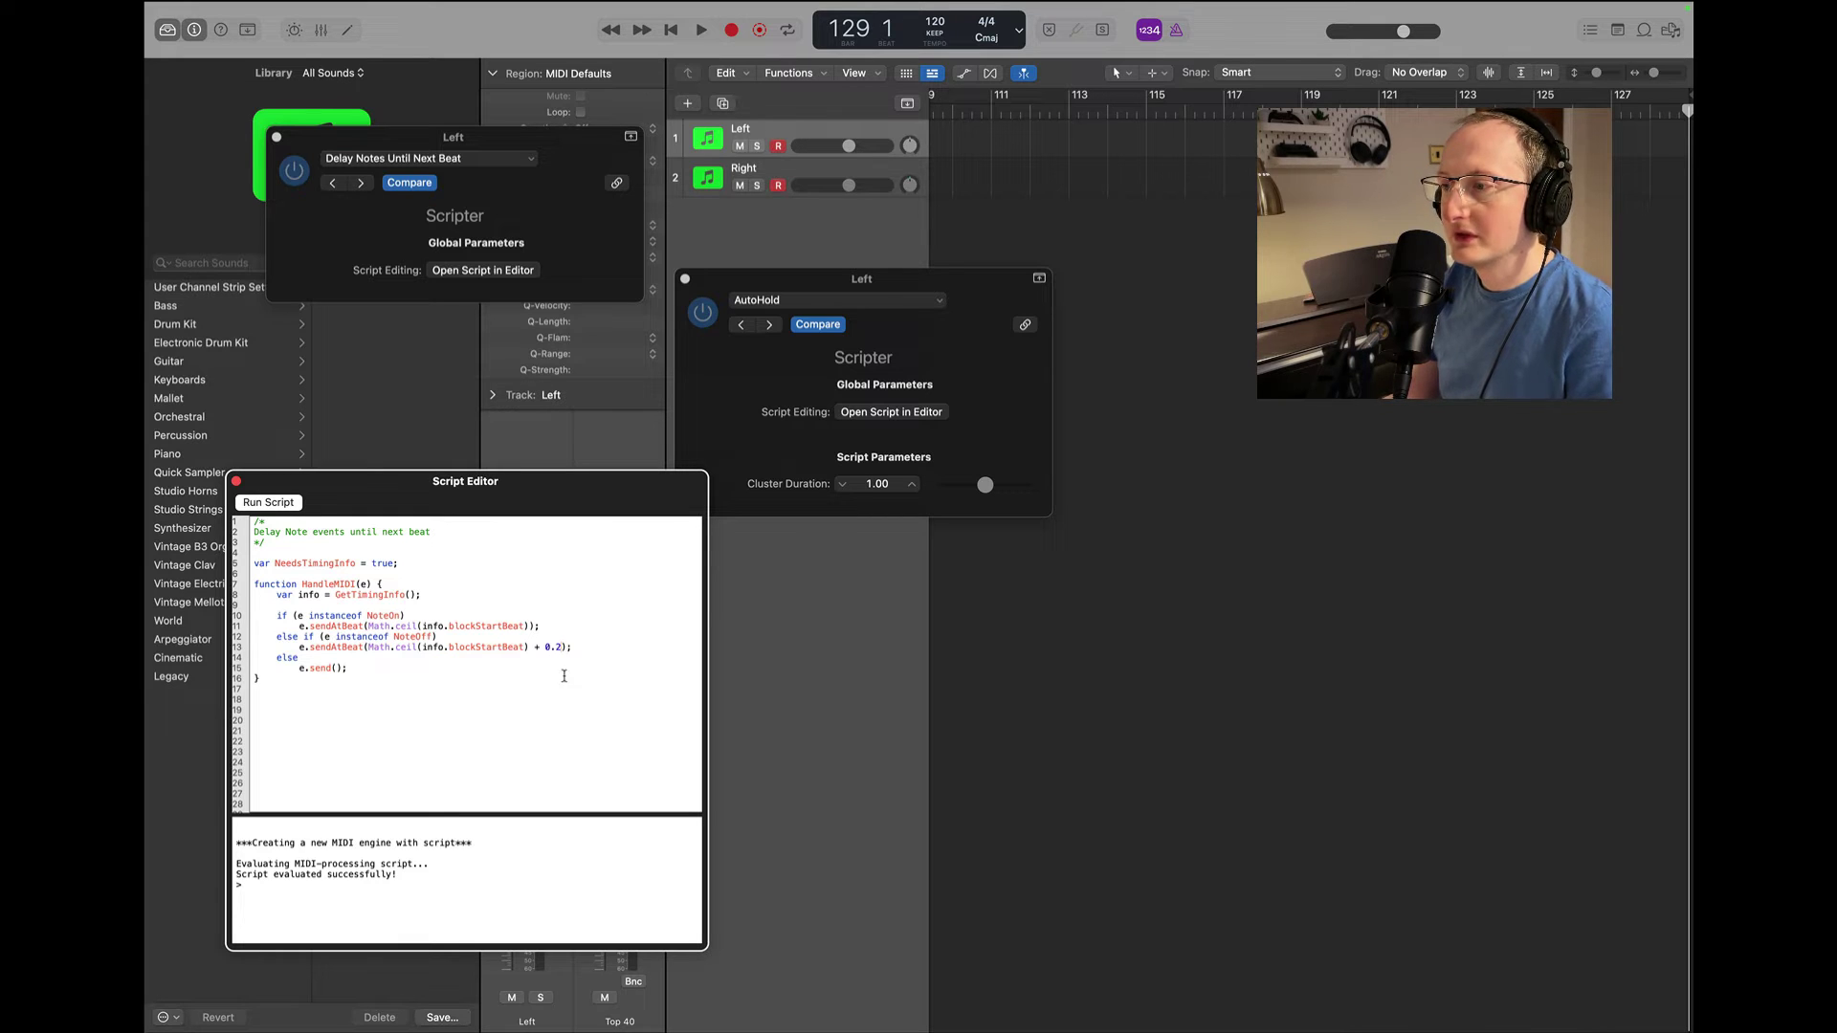
pyautogui.click(812, 733)
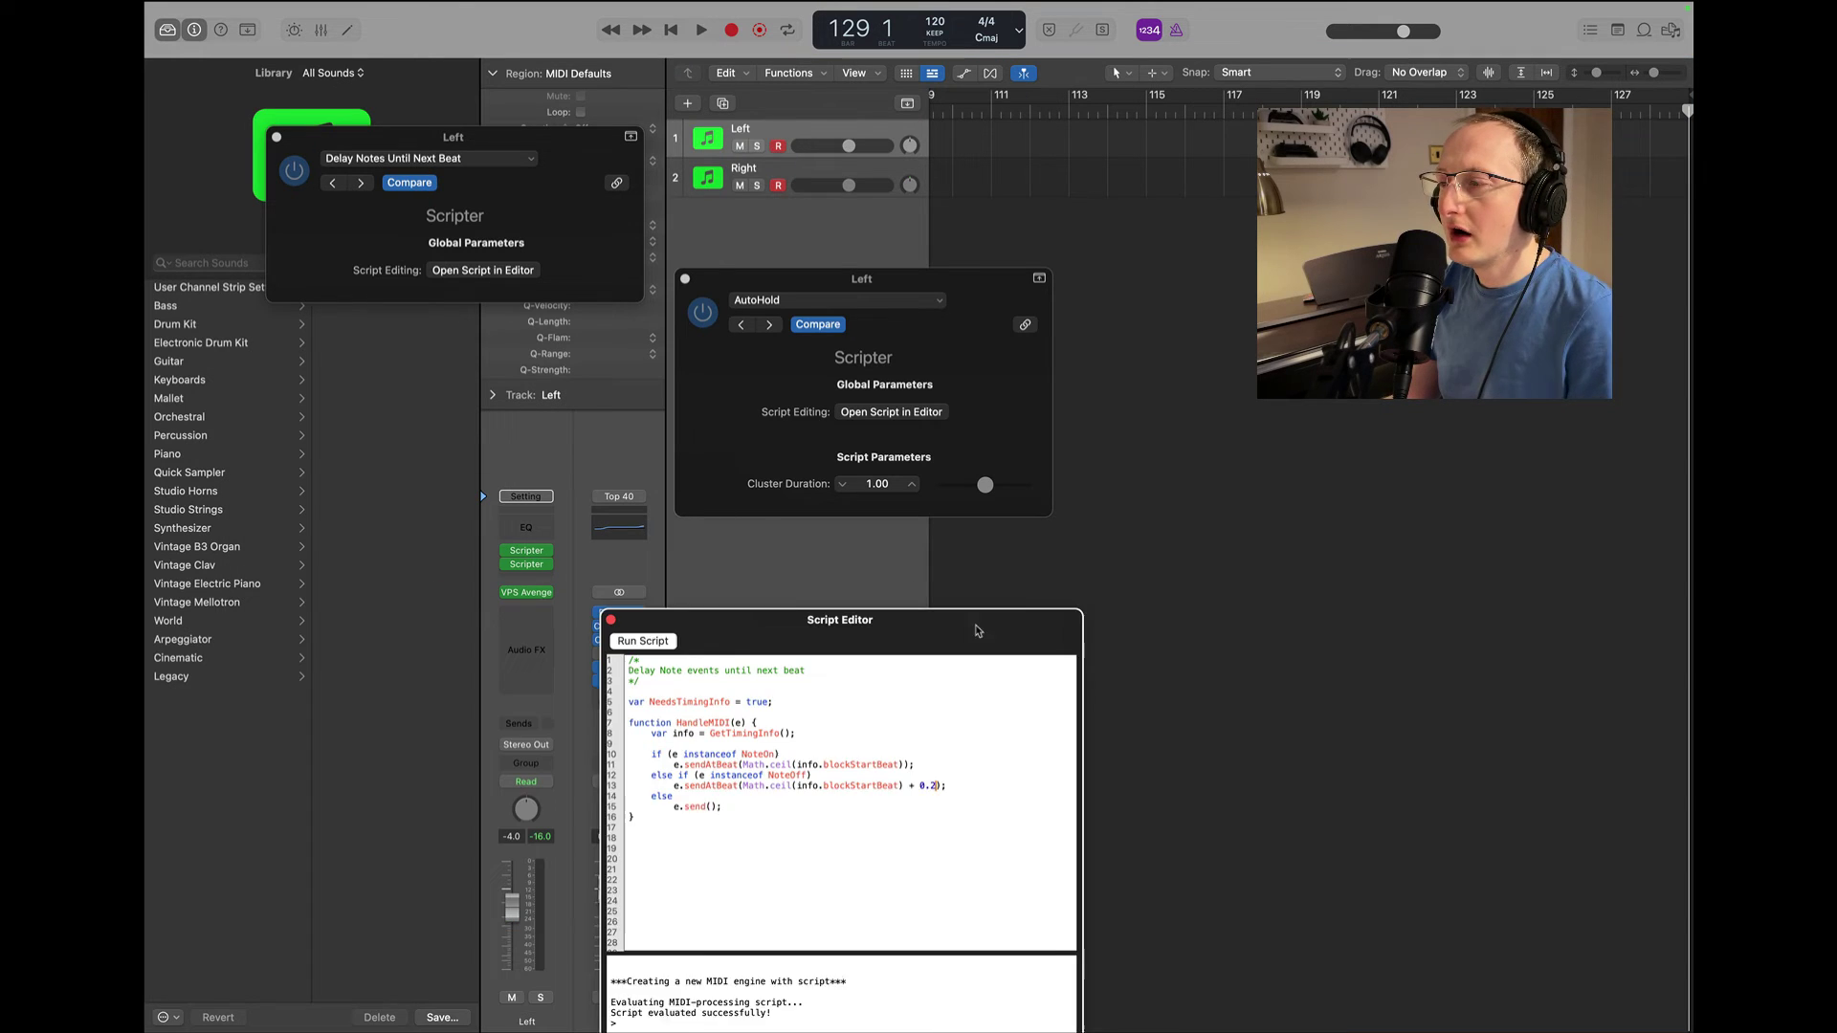
pyautogui.moveTo(555, 484); pyautogui.dragTo(1023, 610)
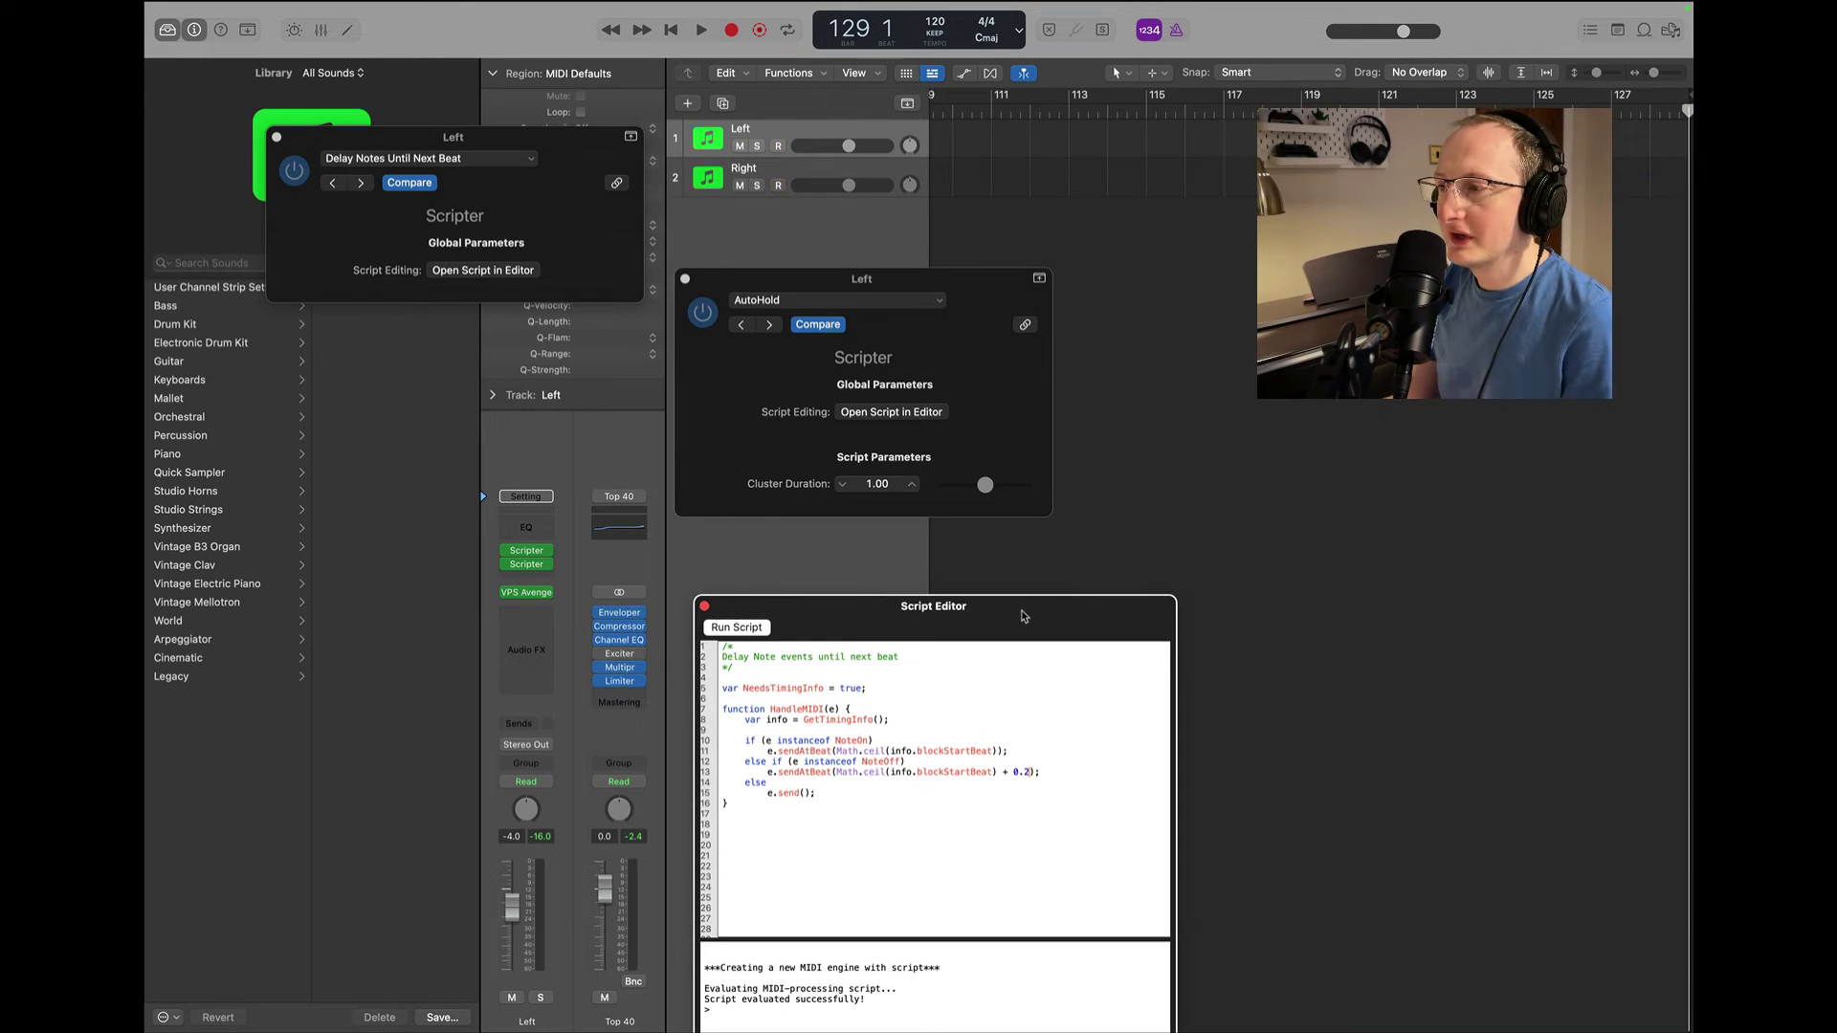
# - Close the Script Editor showing the Delay Notes code
pyautogui.click(704, 605)
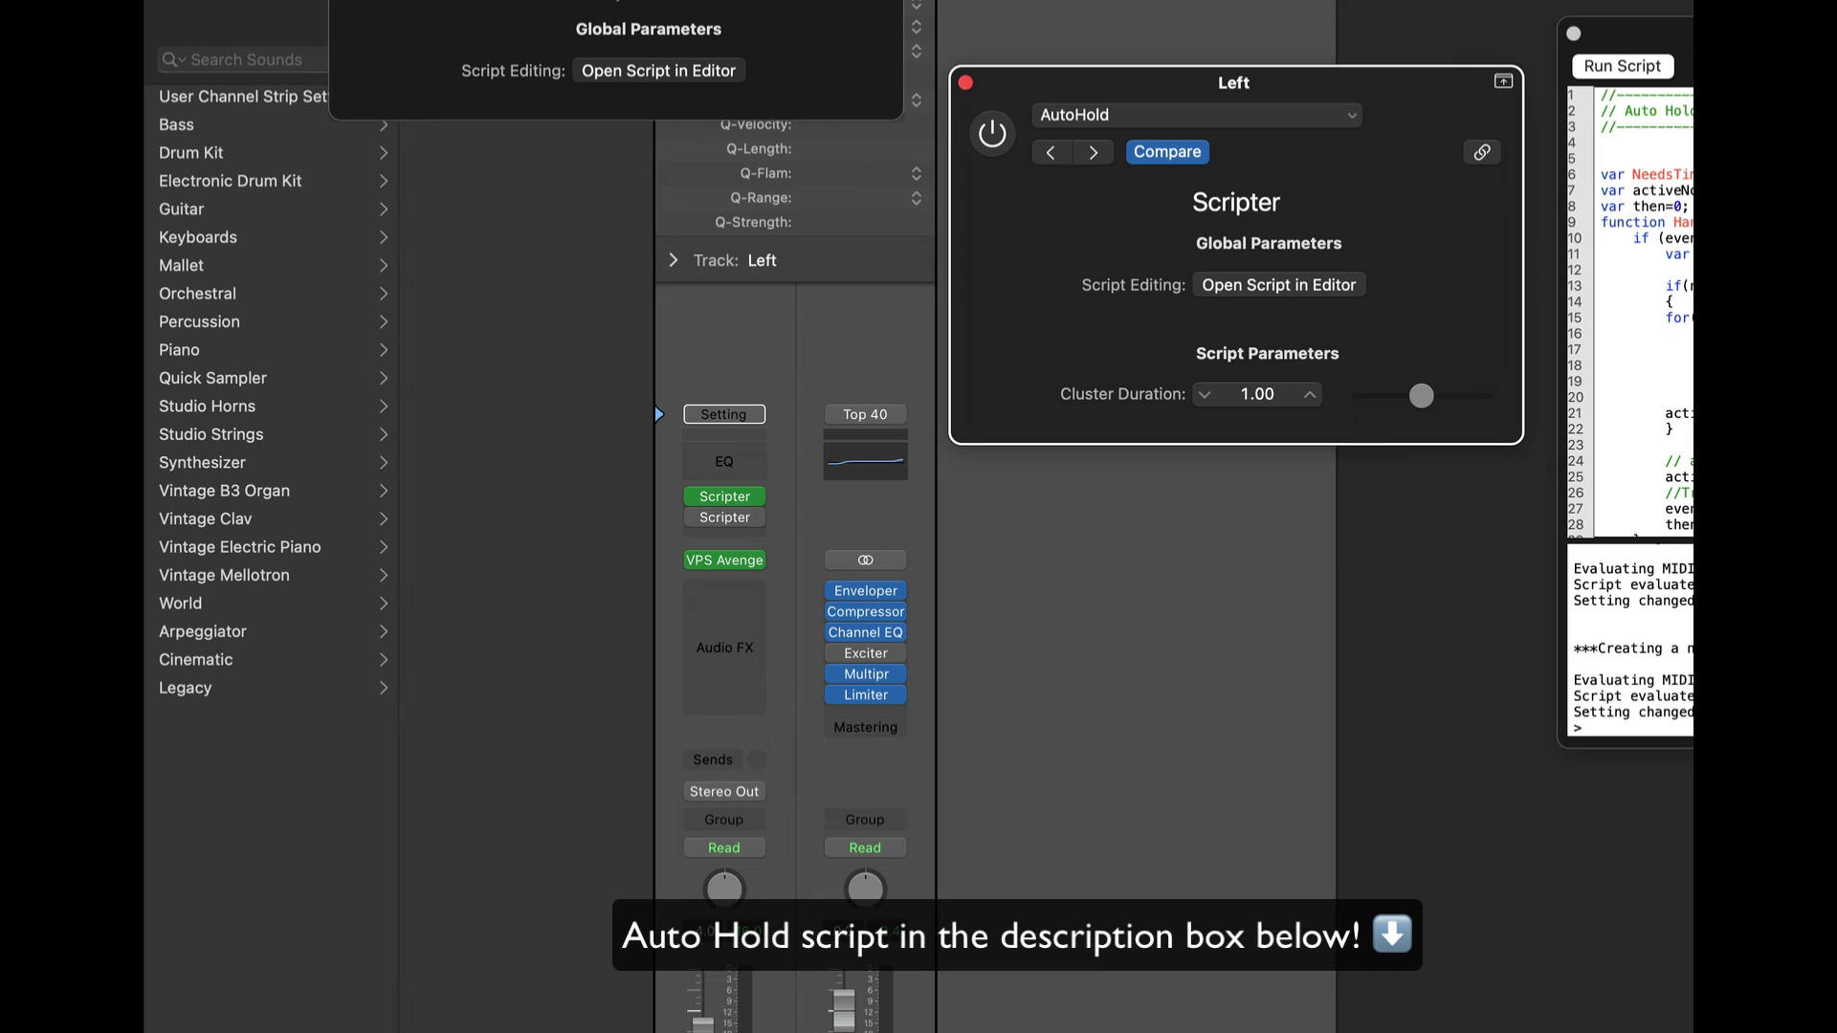
# - Add a new Scripter MIDI effect in an empty slot on the Left track
pyautogui.scroll(-5, 1627, 315)
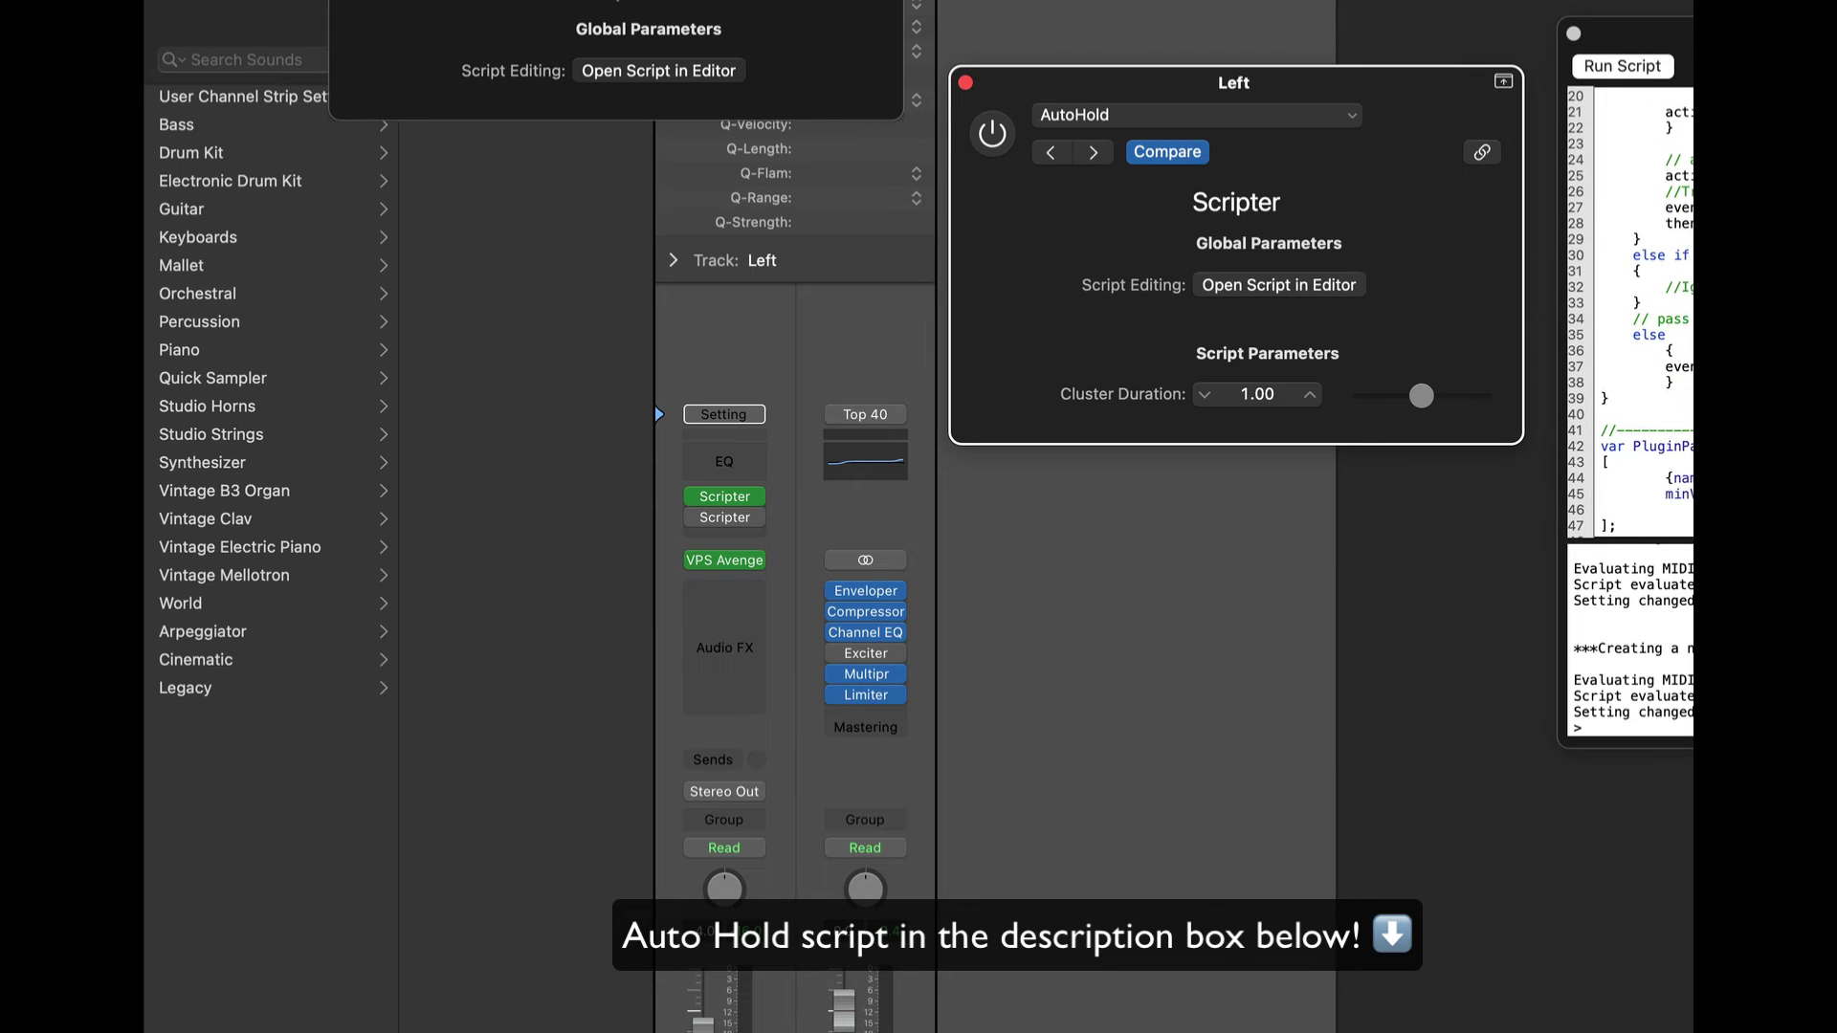
pyautogui.click(734, 539)
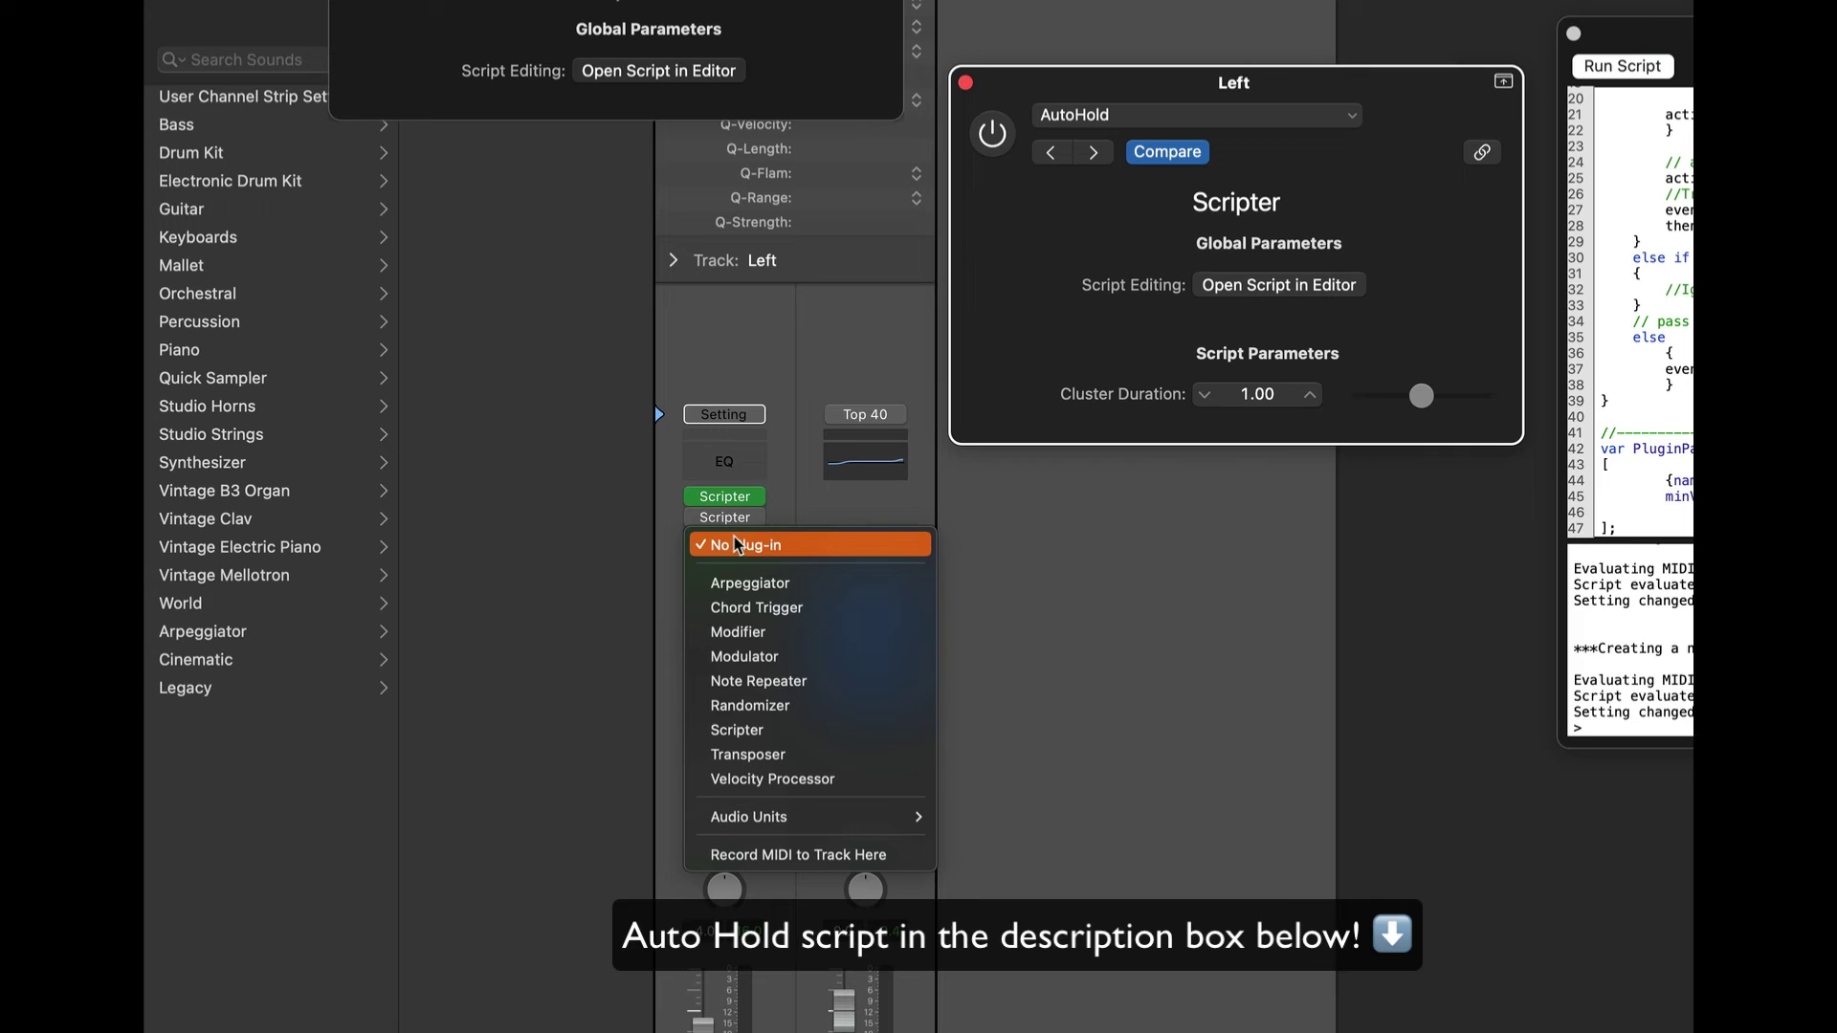
pyautogui.click(737, 730)
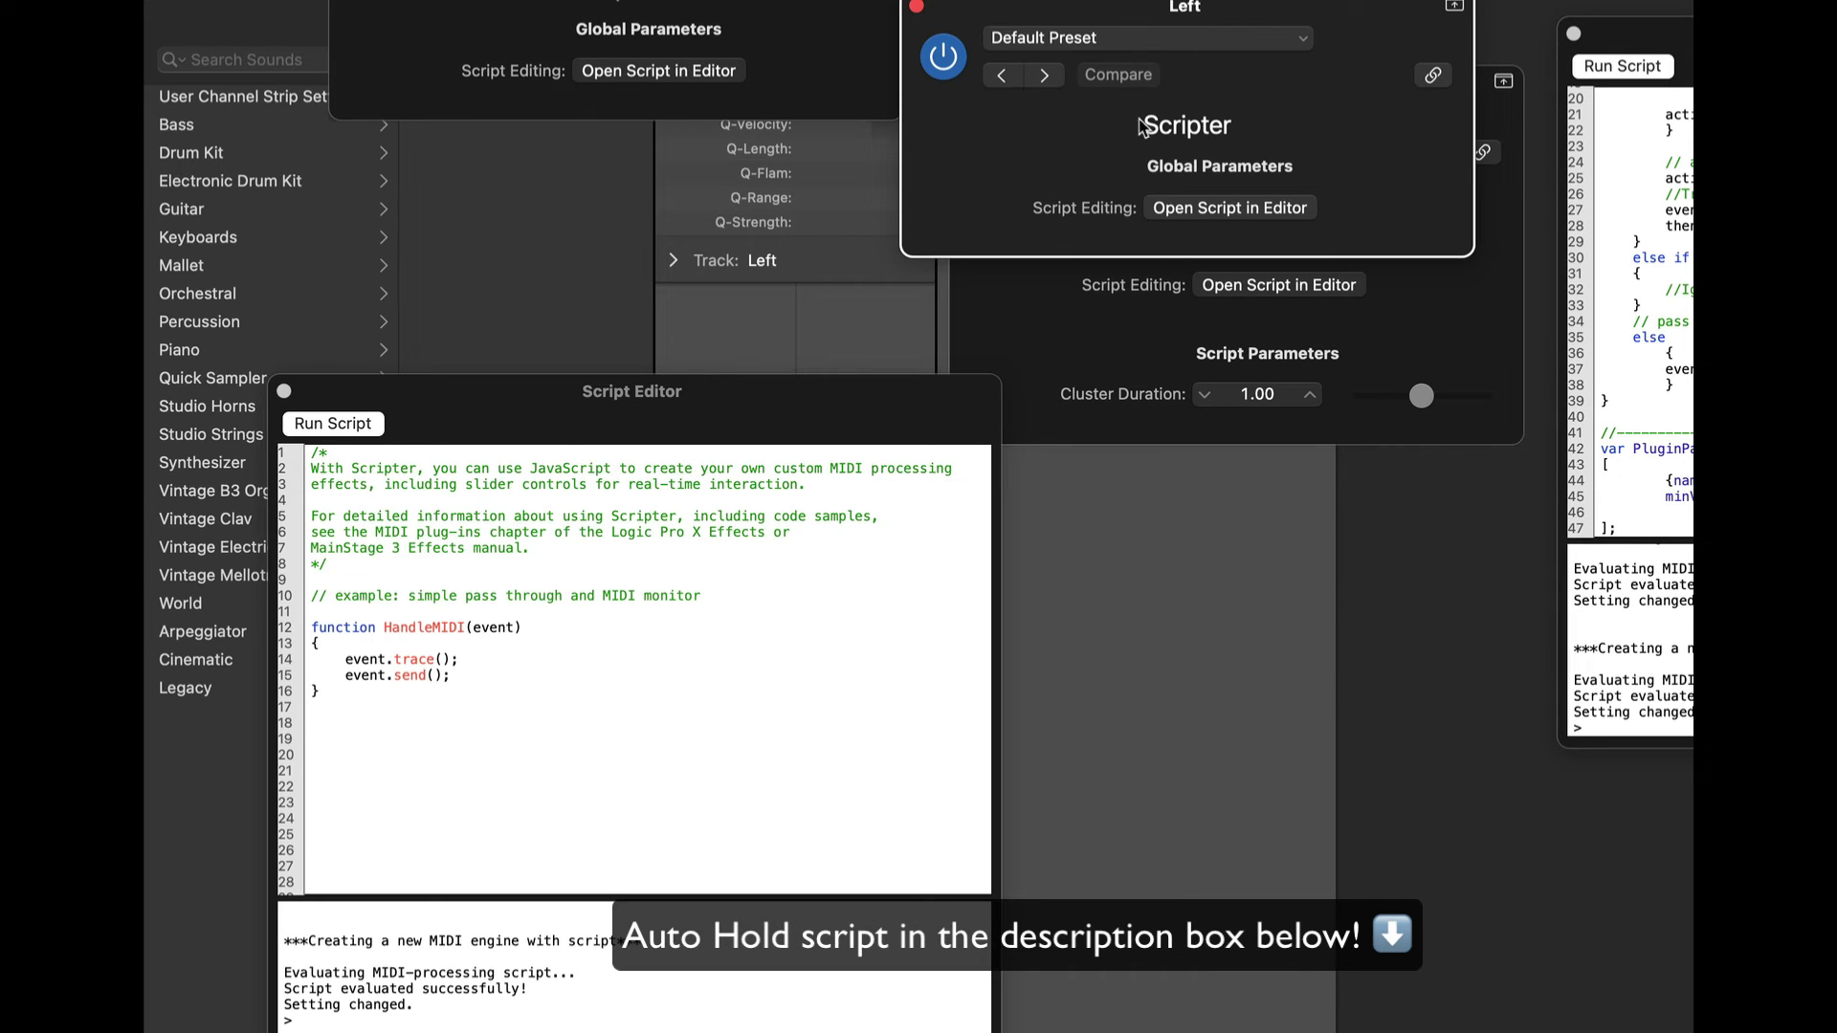
# - Replace the new Scripter's default code with the pasted Auto Hold script
pyautogui.click(516, 811)
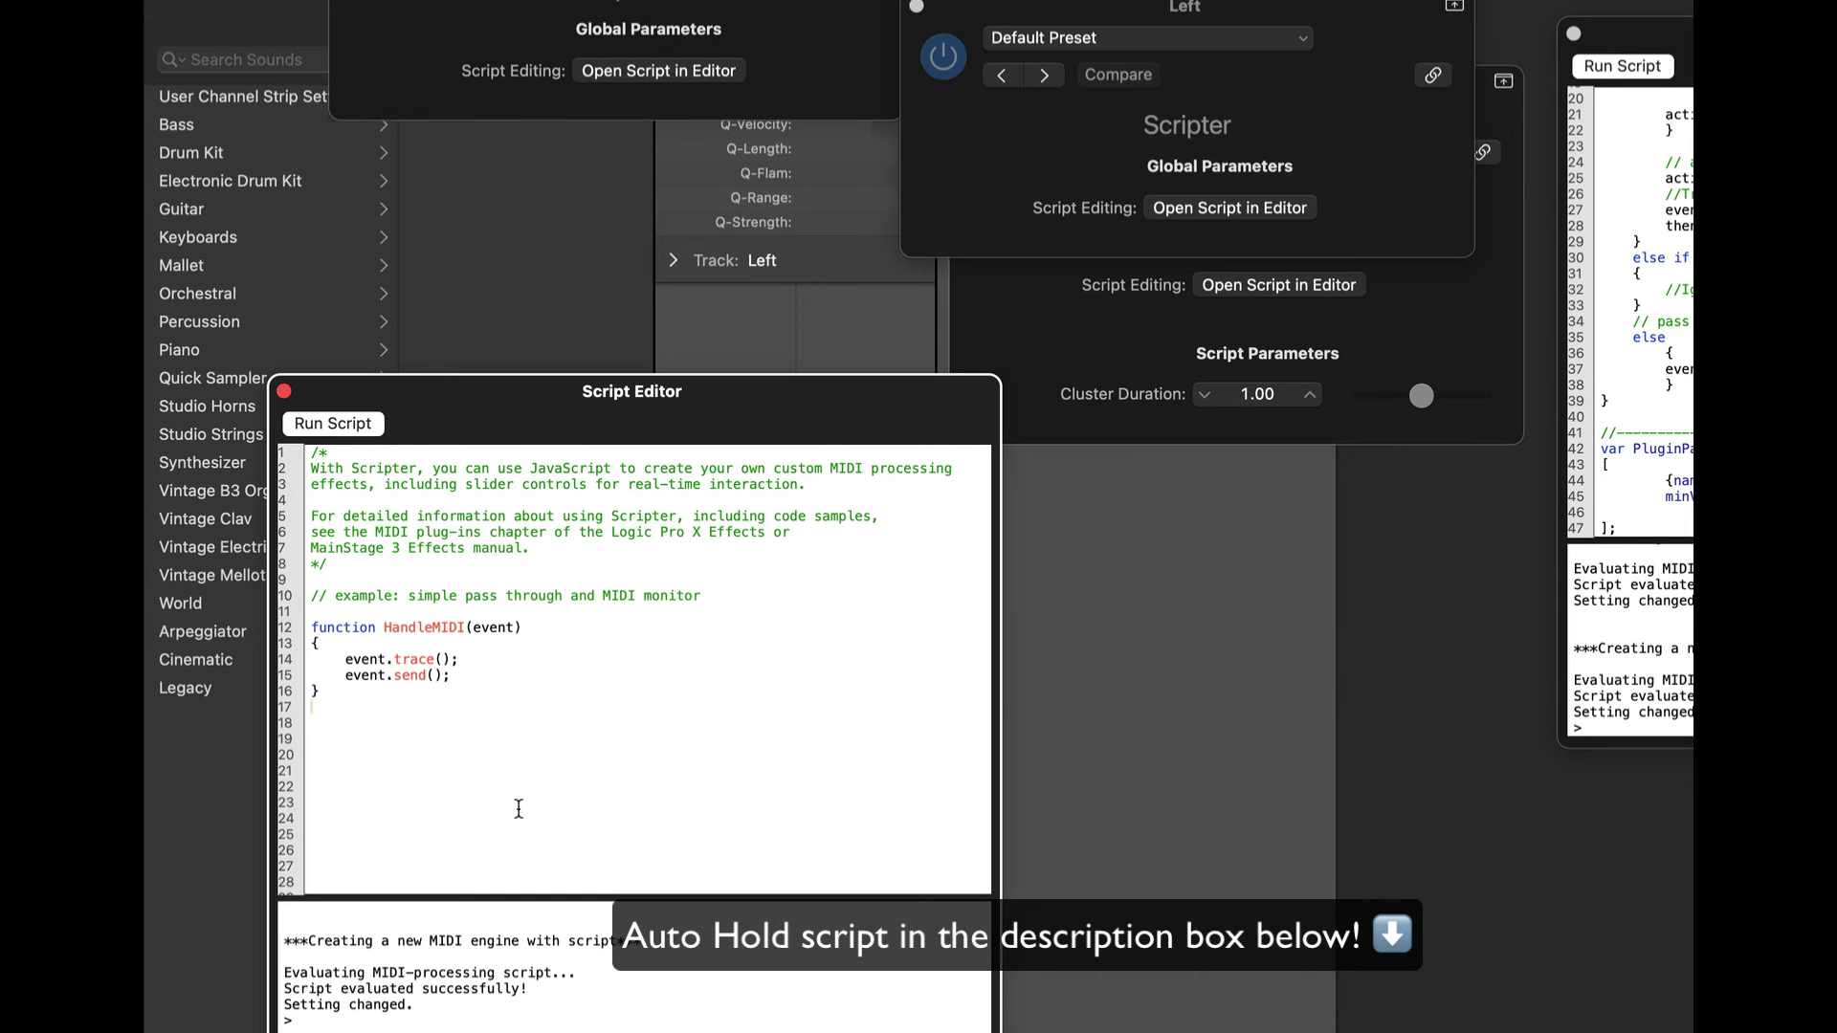
pyautogui.hotkey('ctrl', 'a')
pyautogui.press('BackSpace')
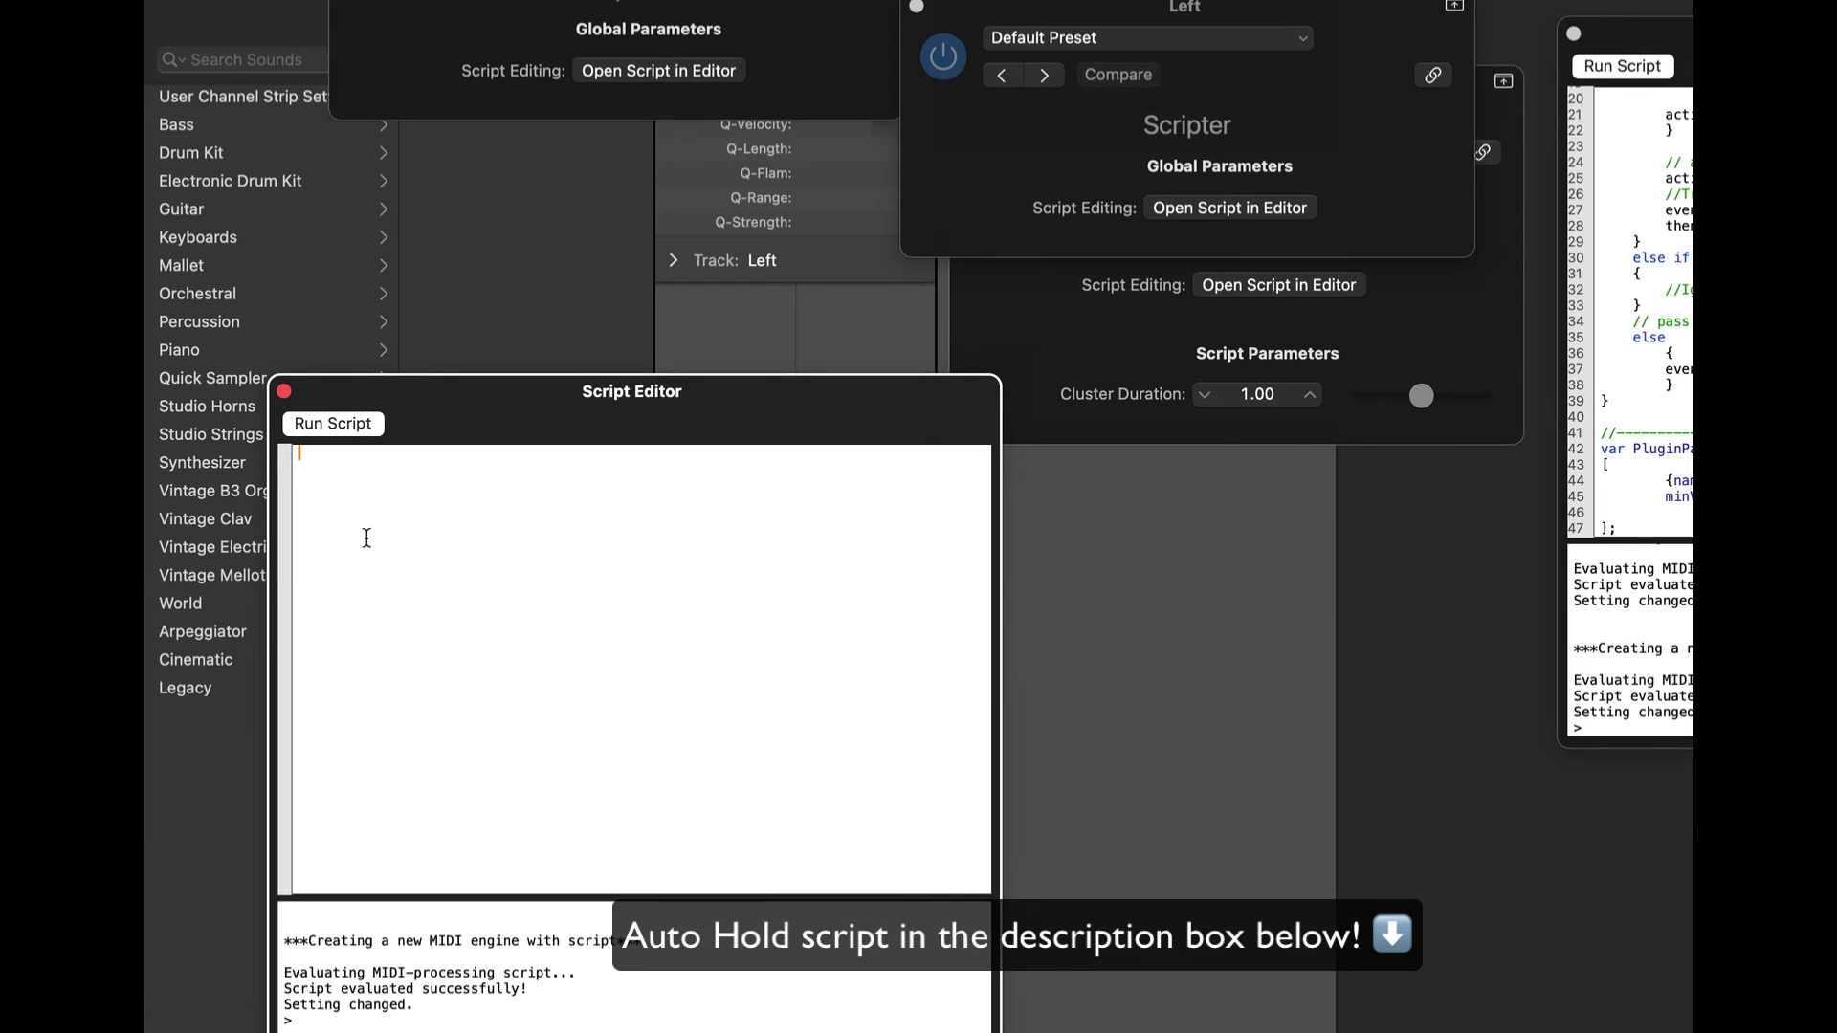
pyautogui.rightClick(539, 516)
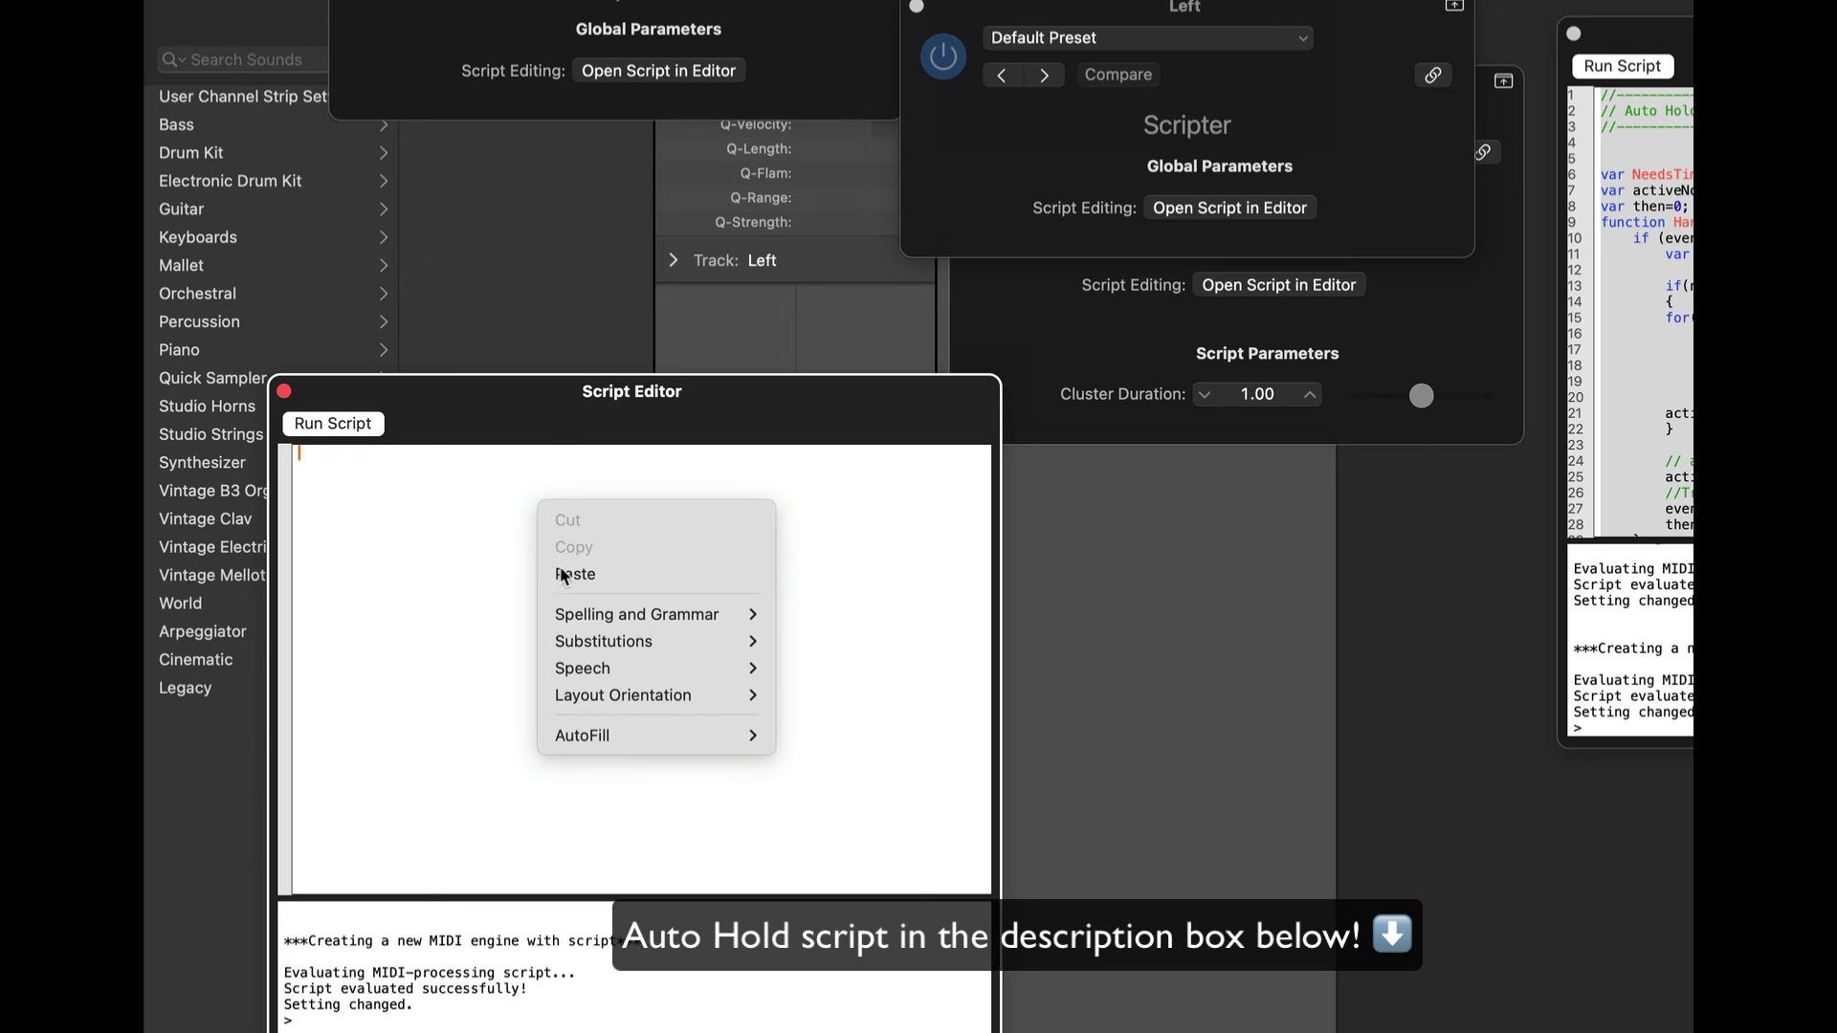
pyautogui.click(571, 575)
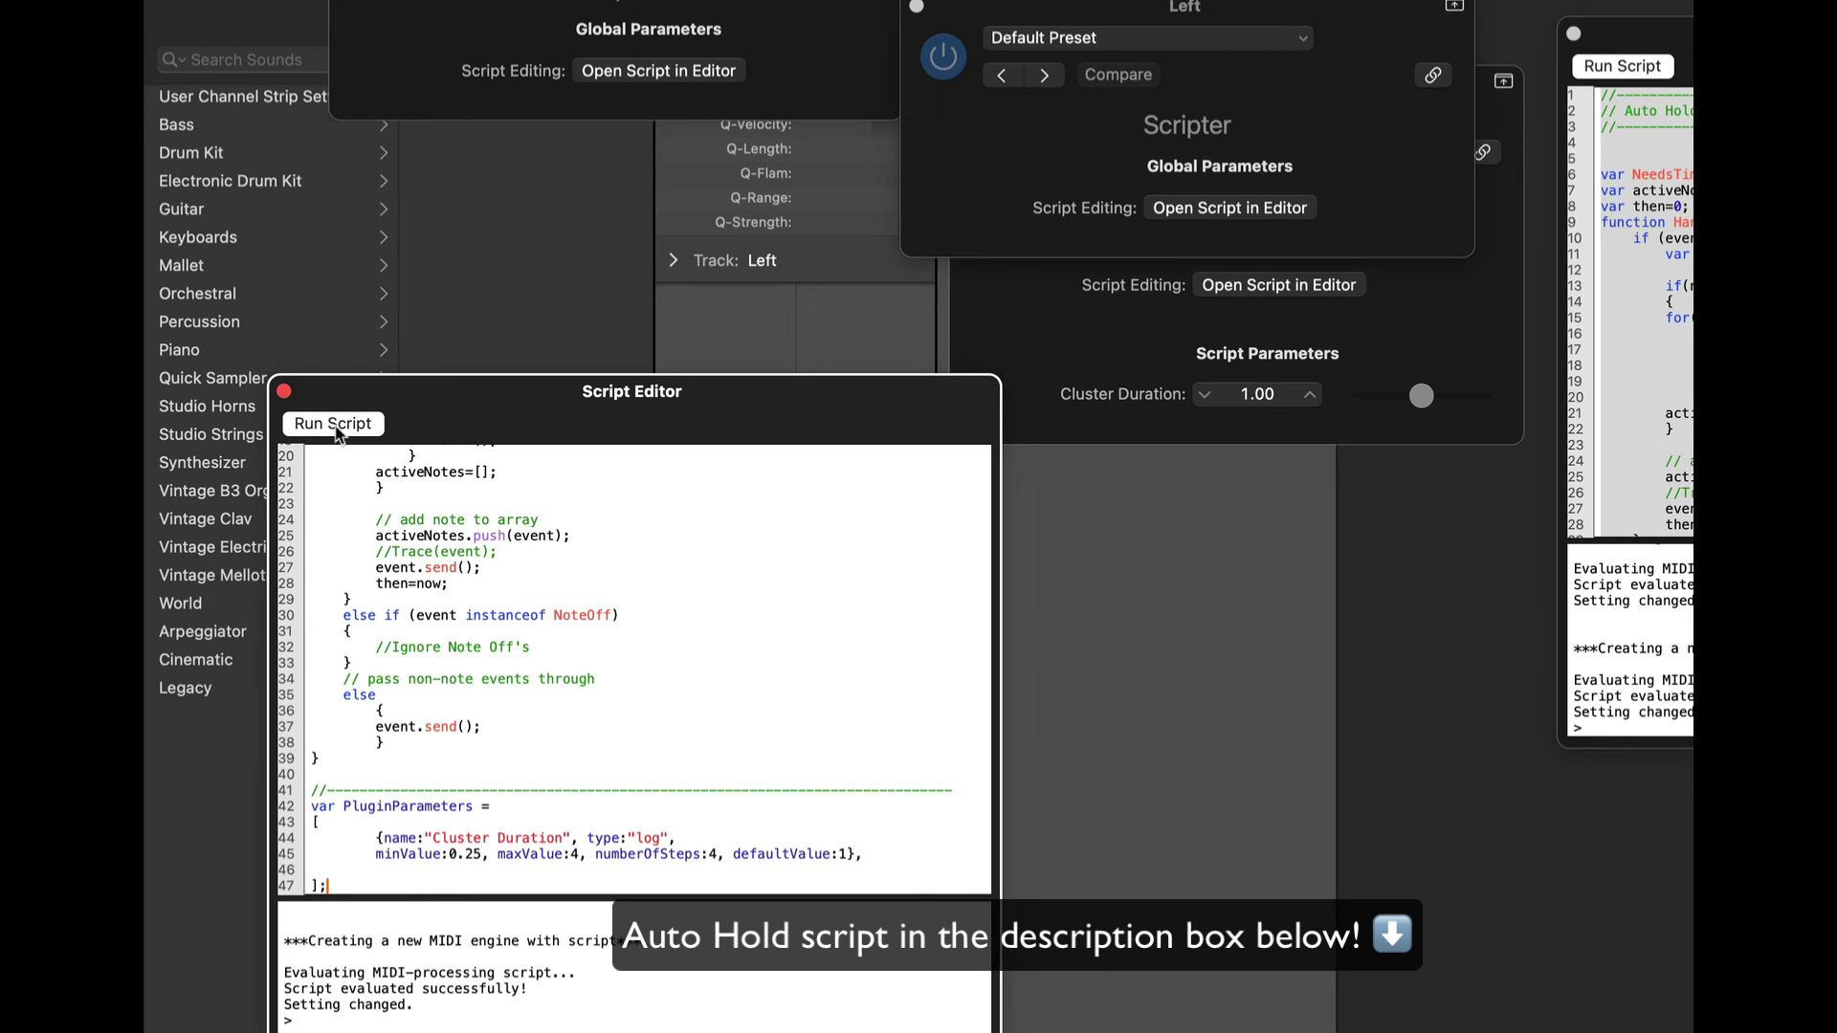